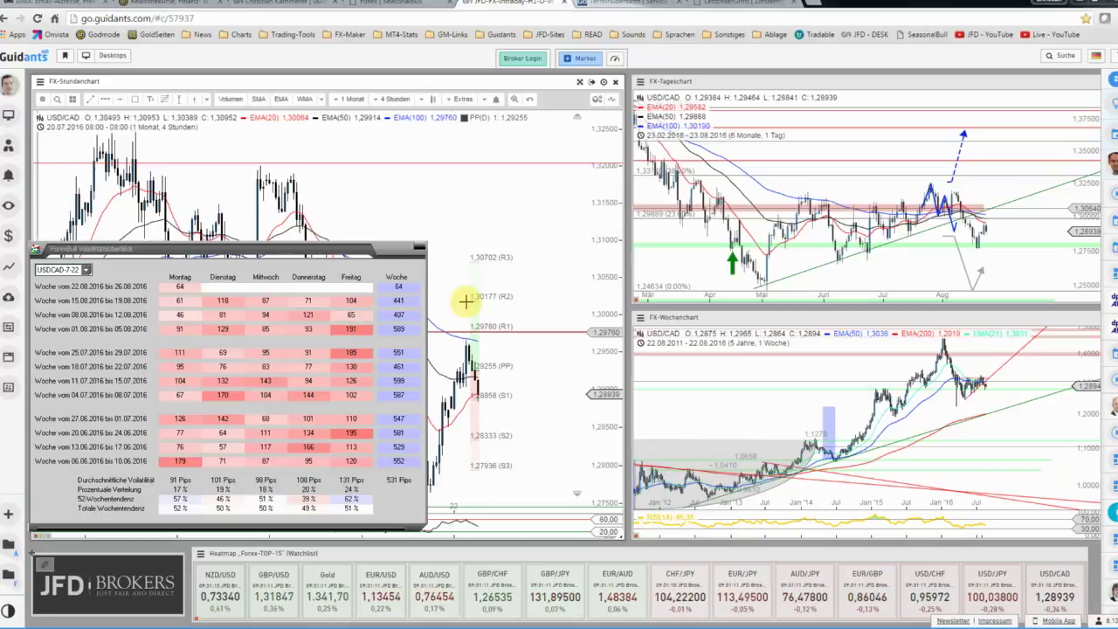
# - Close the ForexBull Volatilitätsüberblick table covering the USD/CAD charts
pyautogui.click(1073, 359)
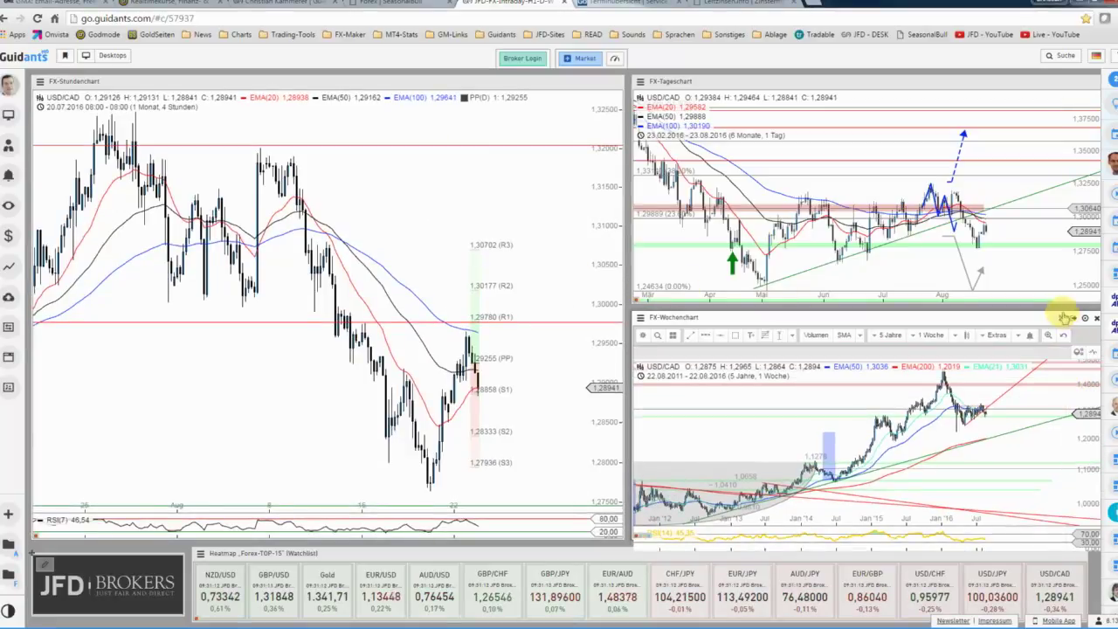
# - Maximise the weekly USD/CAD chart, zoom out and shift it toward older price history
pyautogui.click(1061, 318)
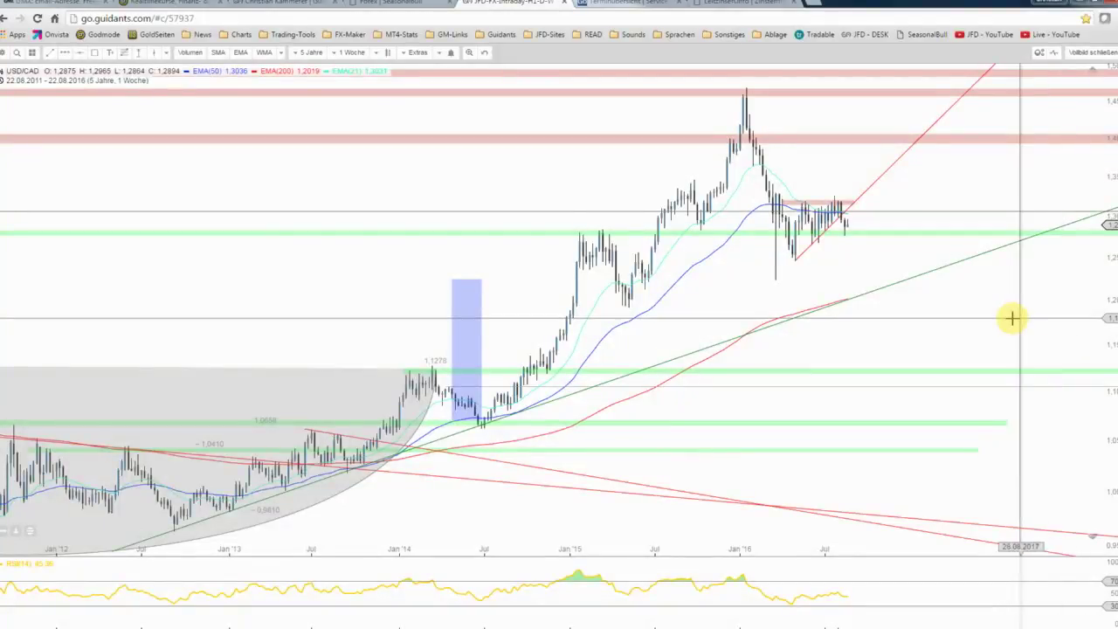
pyautogui.scroll(-2, 1011, 318)
pyautogui.scroll(-2, 1011, 318)
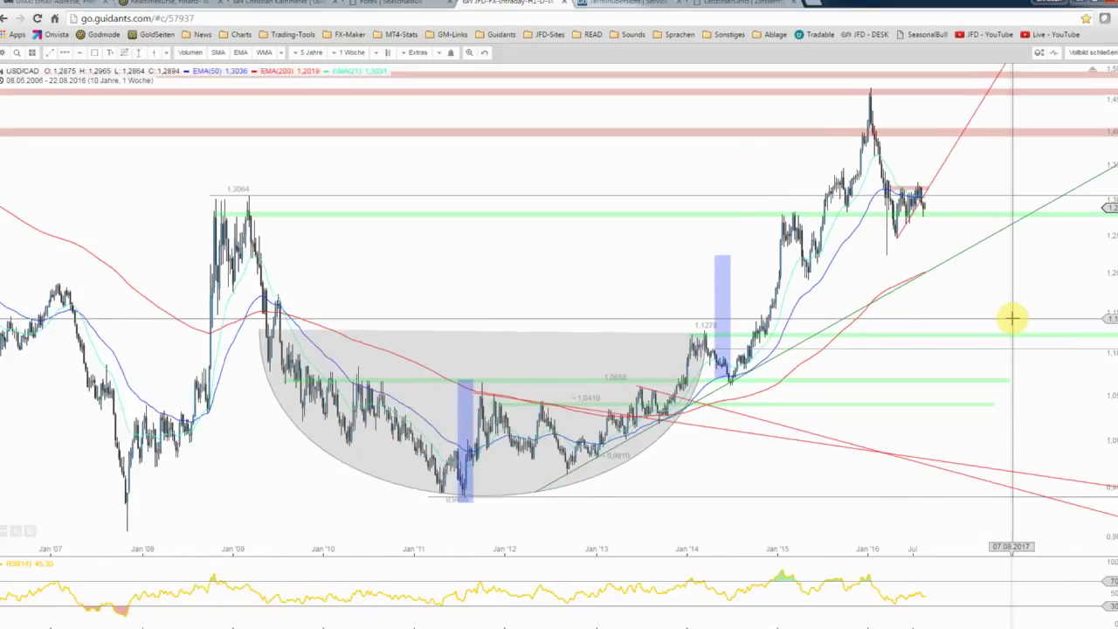
pyautogui.scroll(-2, 1012, 318)
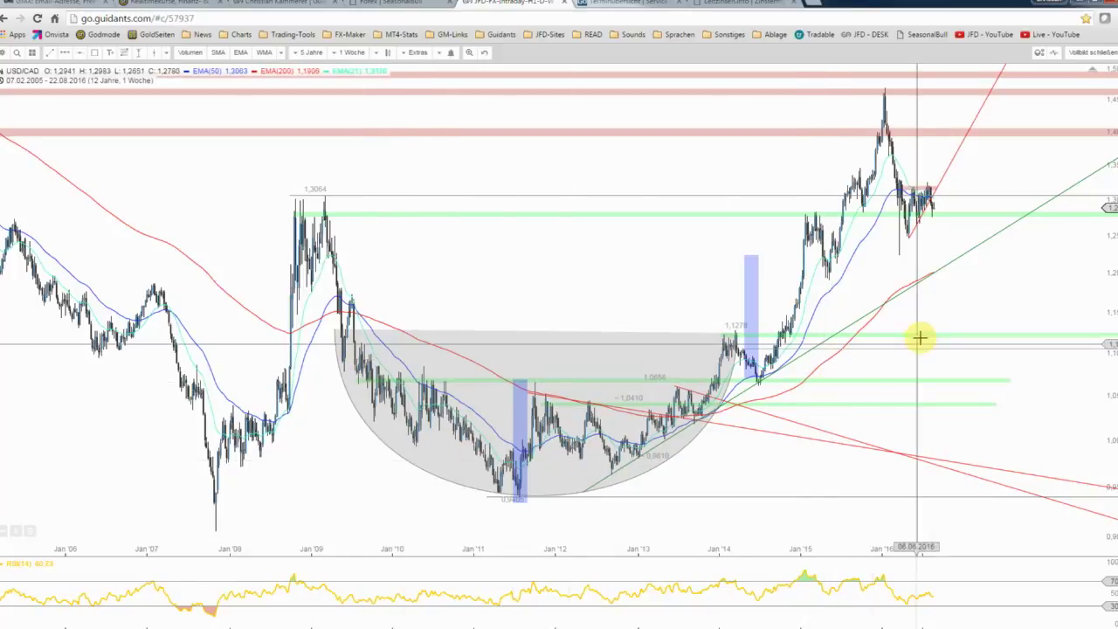
pyautogui.moveTo(958, 297); pyautogui.dragTo(927, 352)
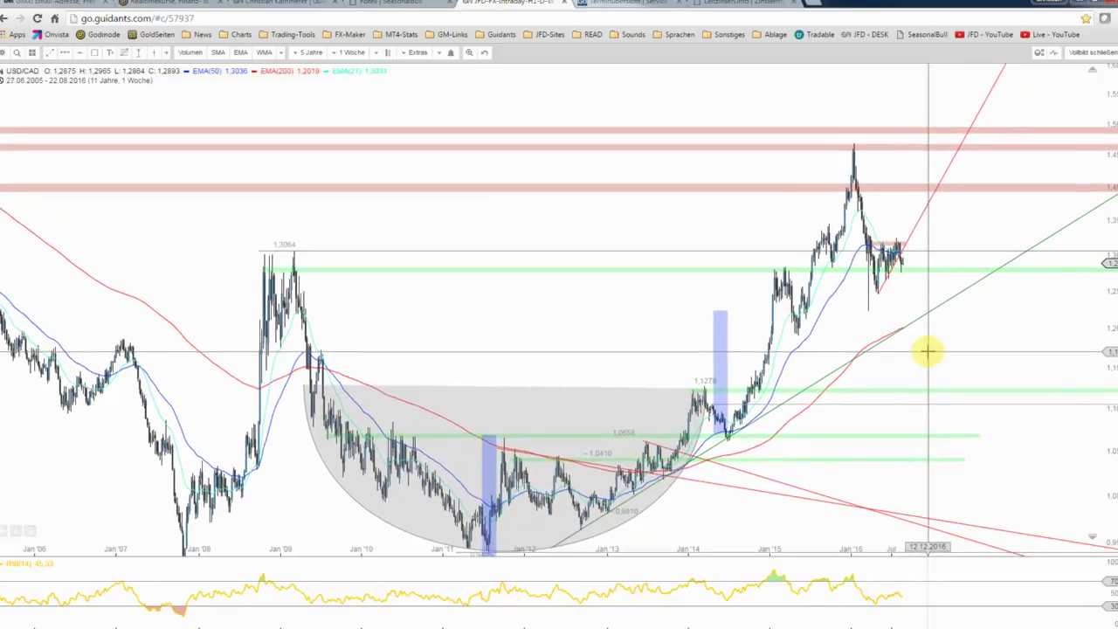
pyautogui.scroll(-3, 927, 352)
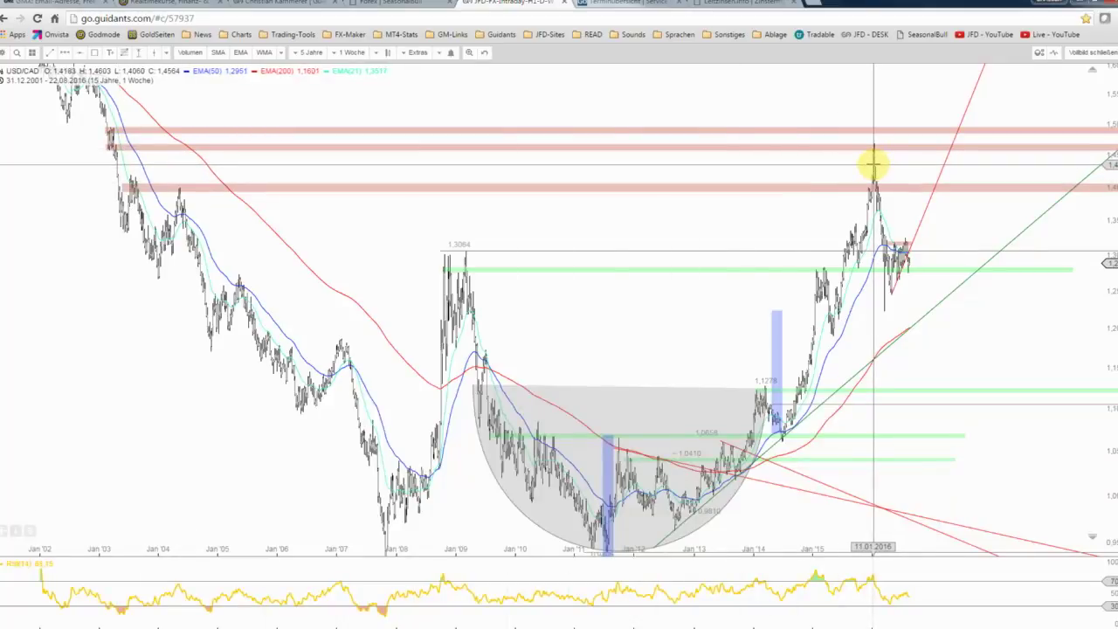
# - Zoom in and stretch the price scale so roughly 2013–2016 fills the weekly chart
pyautogui.scroll(2, 888, 175)
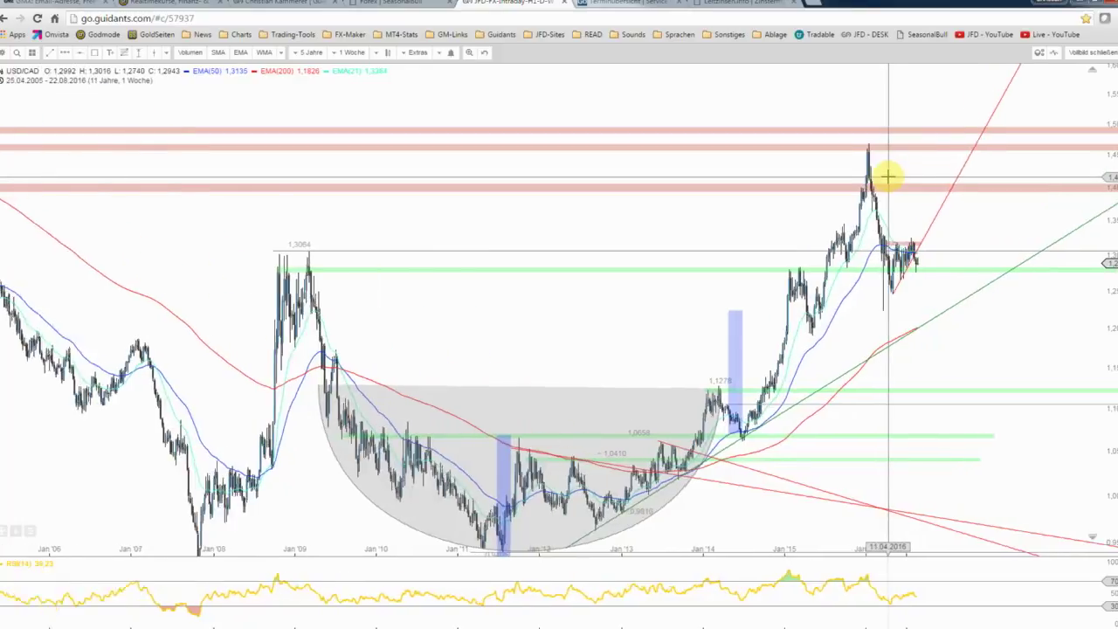
pyautogui.scroll(2, 887, 175)
pyautogui.scroll(2, 887, 176)
pyautogui.scroll(-1, 887, 175)
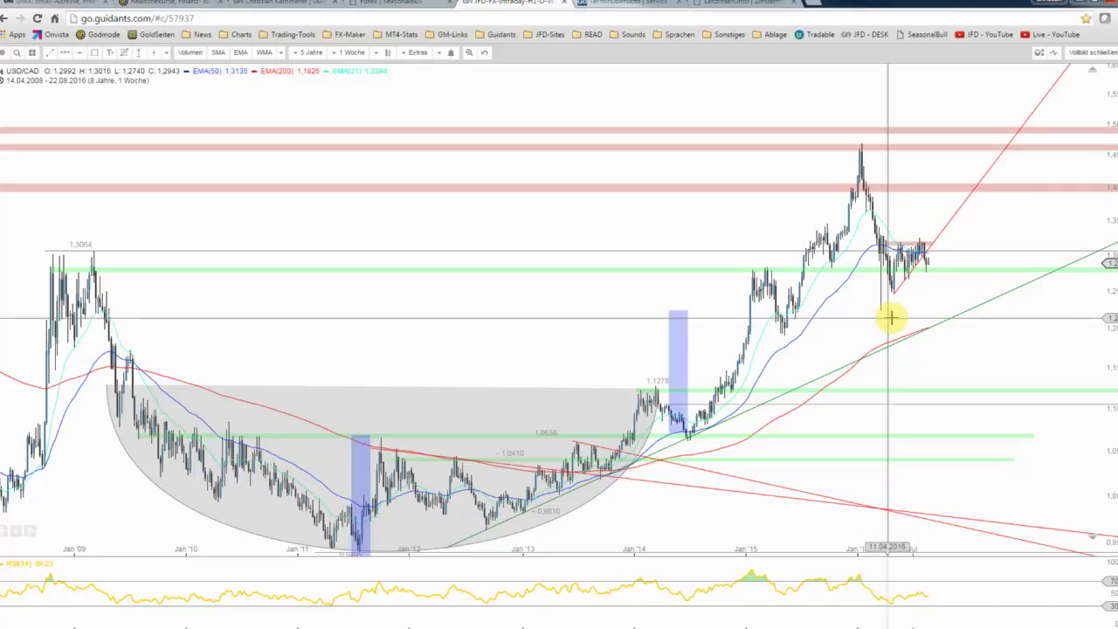
pyautogui.scroll(3, 891, 317)
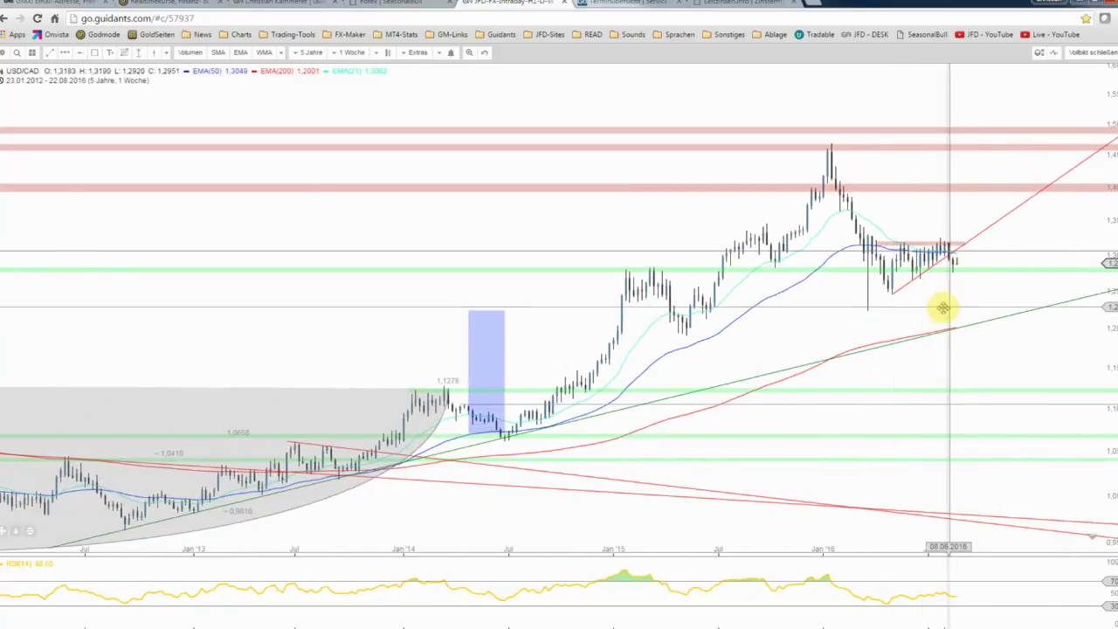
pyautogui.scroll(1, 943, 307)
pyautogui.moveTo(1115, 229); pyautogui.dragTo(1109, 150)
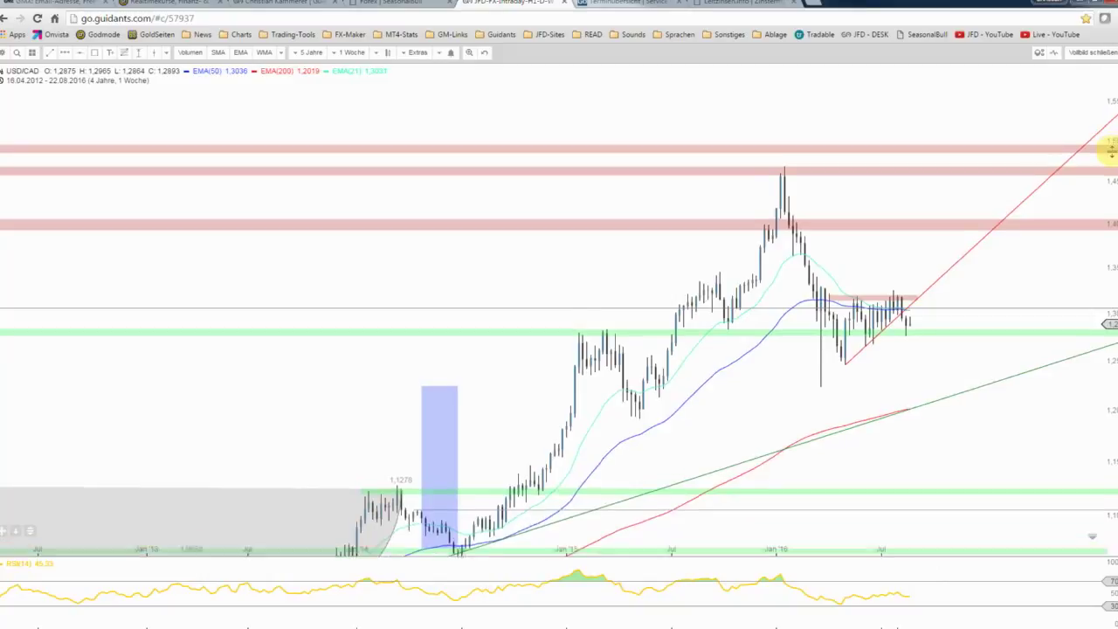
pyautogui.scroll(1, 987, 271)
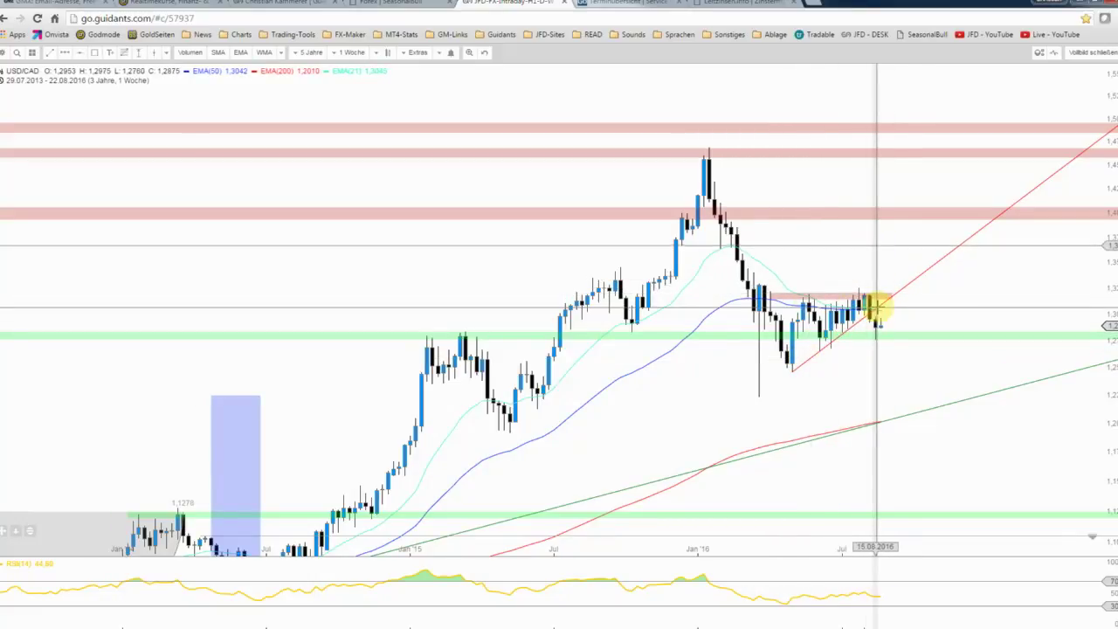
# - Switch to the daily USD/CAD chart full-screen, zoomed to mid-March through August 2016
pyautogui.click(1083, 53)
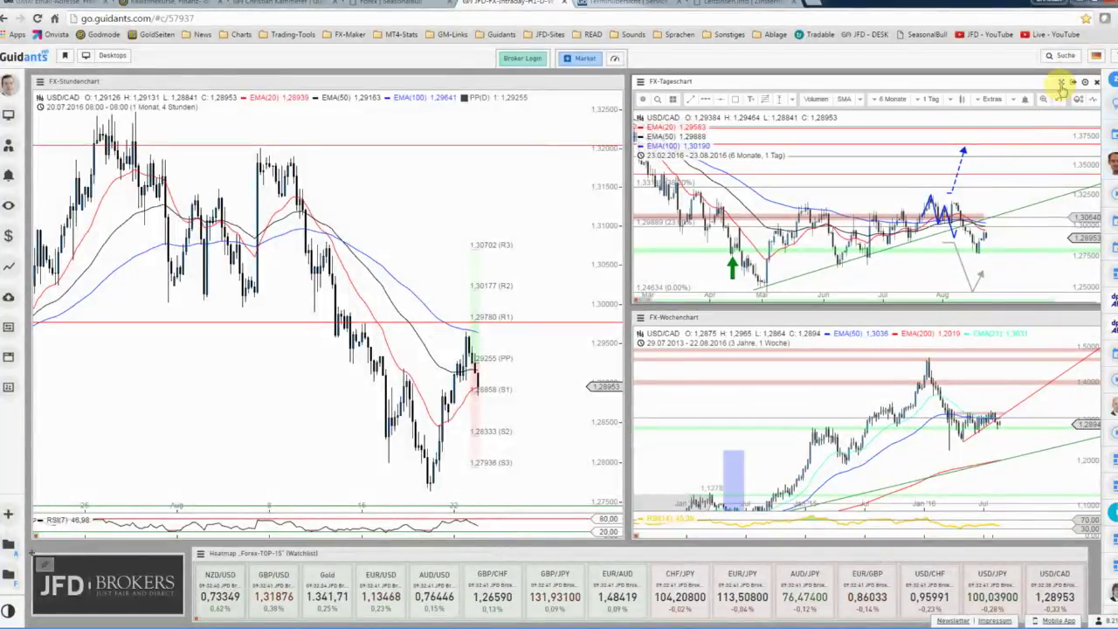
pyautogui.click(1061, 82)
pyautogui.scroll(2, 945, 277)
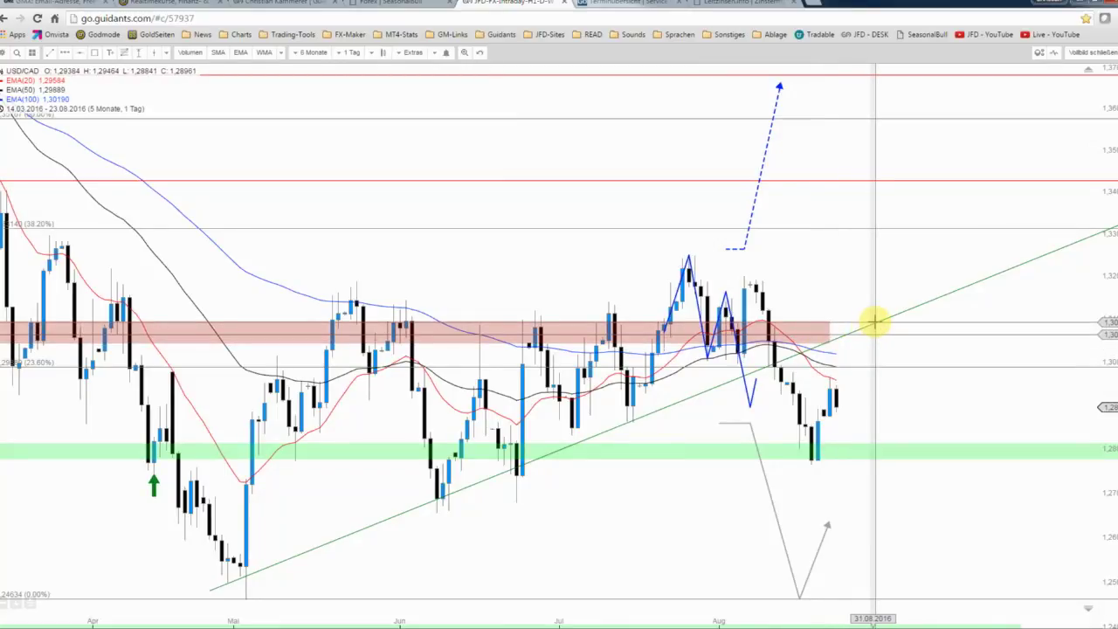
# - Convert the green trendline into a trend channel and delete the blue zigzag path
pyautogui.rightClick(874, 323)
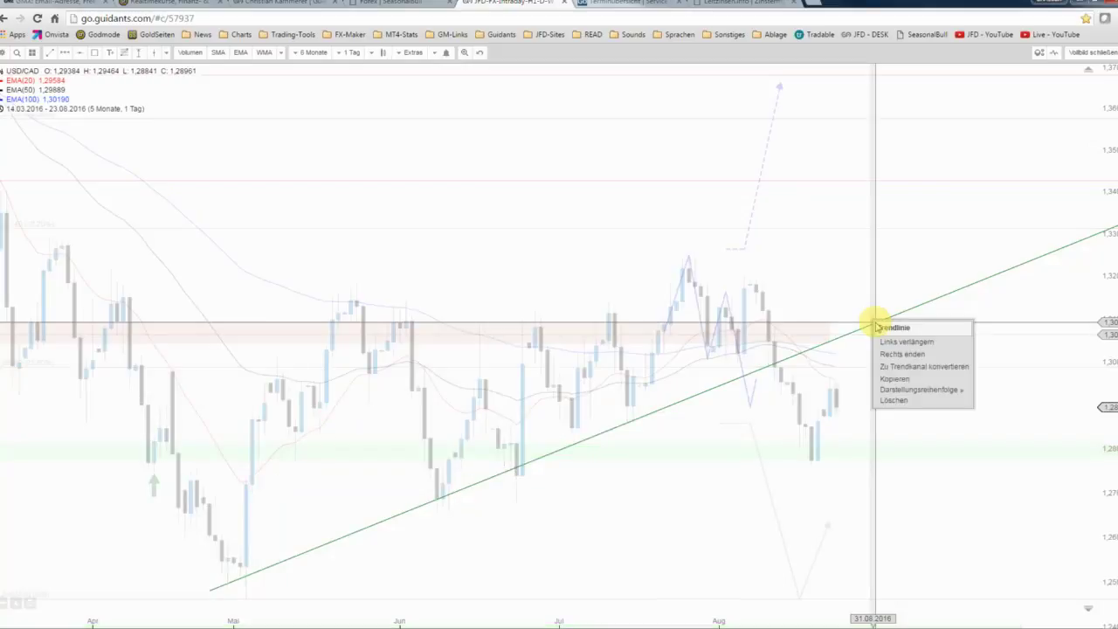
pyautogui.click(889, 367)
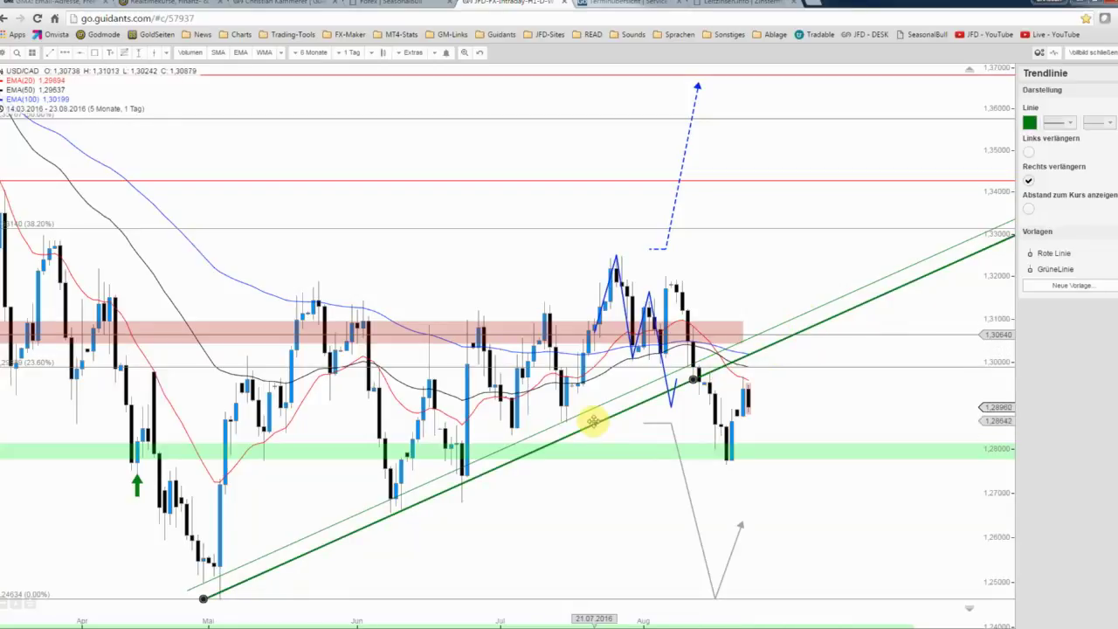
pyautogui.rightClick(670, 403)
pyautogui.click(681, 473)
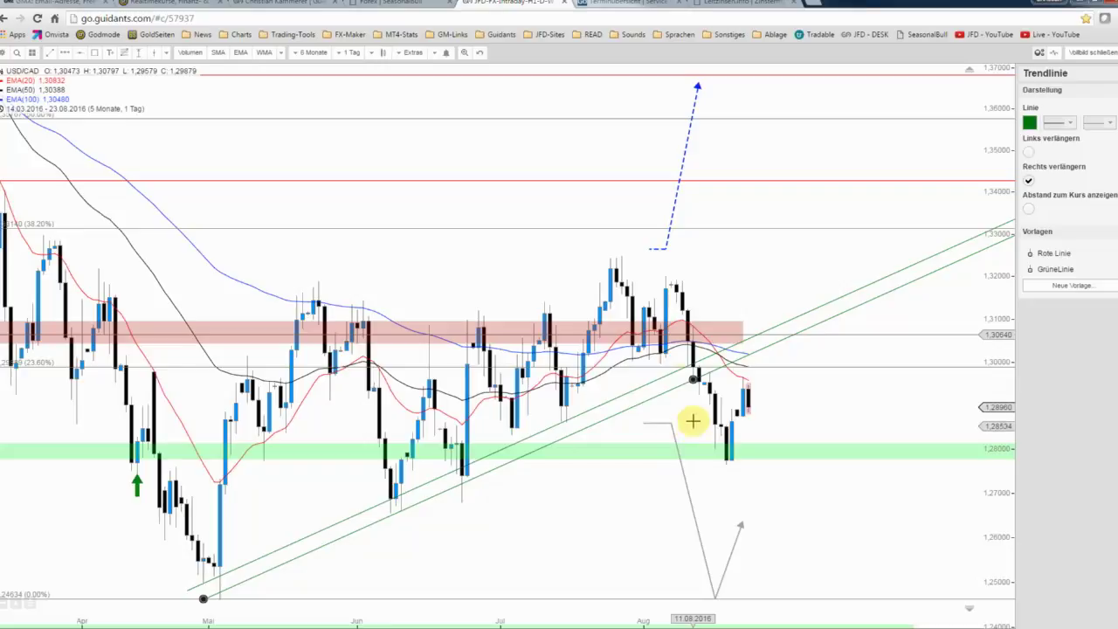
# - Delete the blue dashed arrow path and the grey arrow path
pyautogui.rightClick(666, 251)
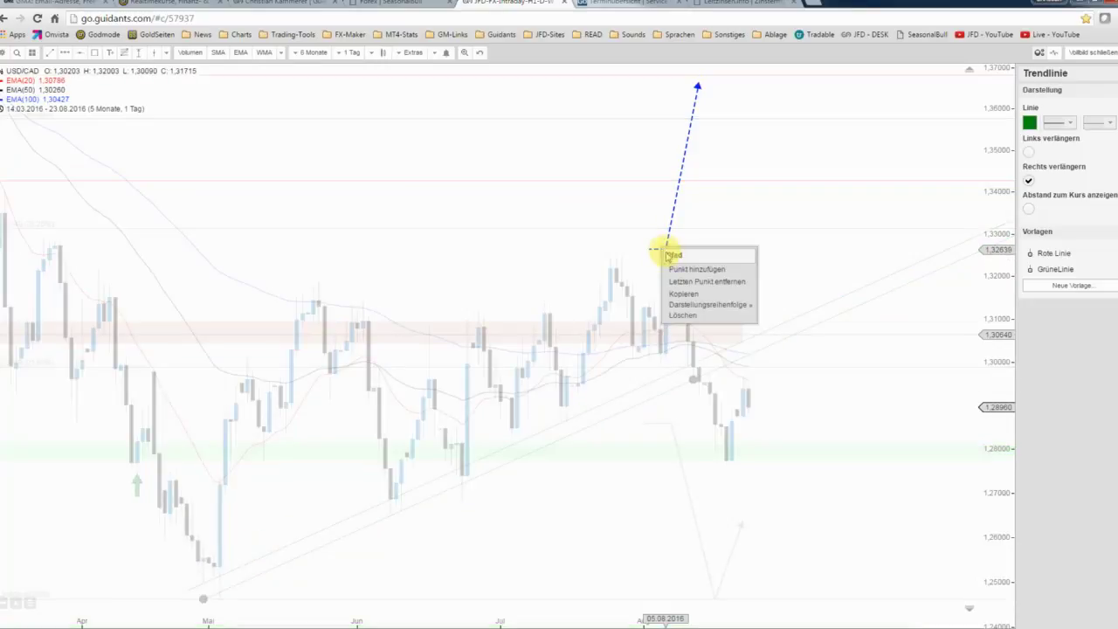
pyautogui.click(681, 314)
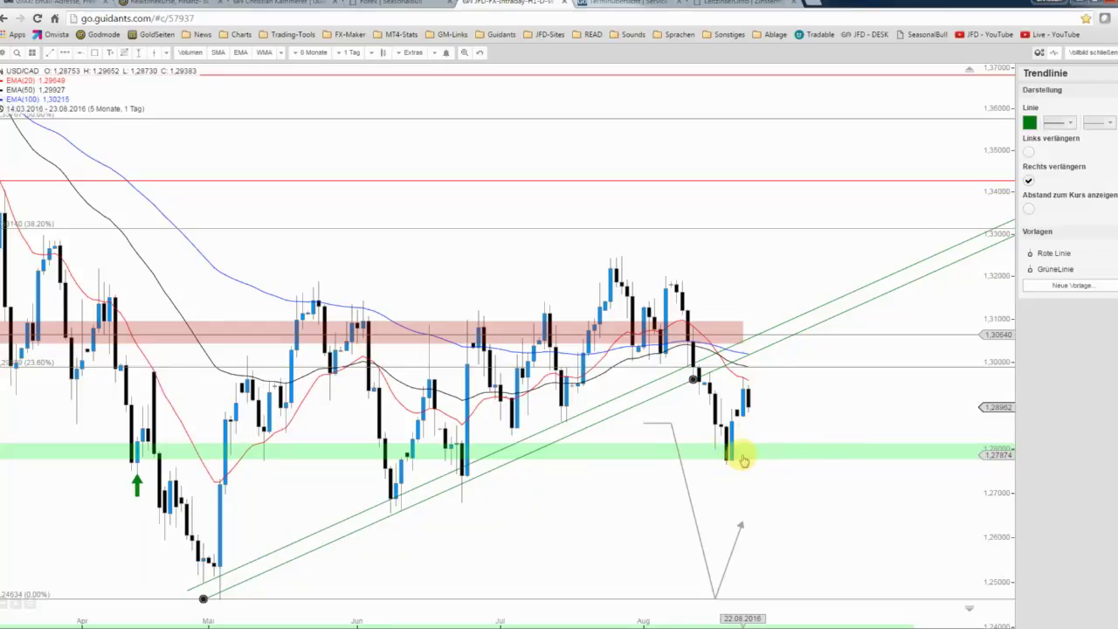
pyautogui.rightClick(668, 428)
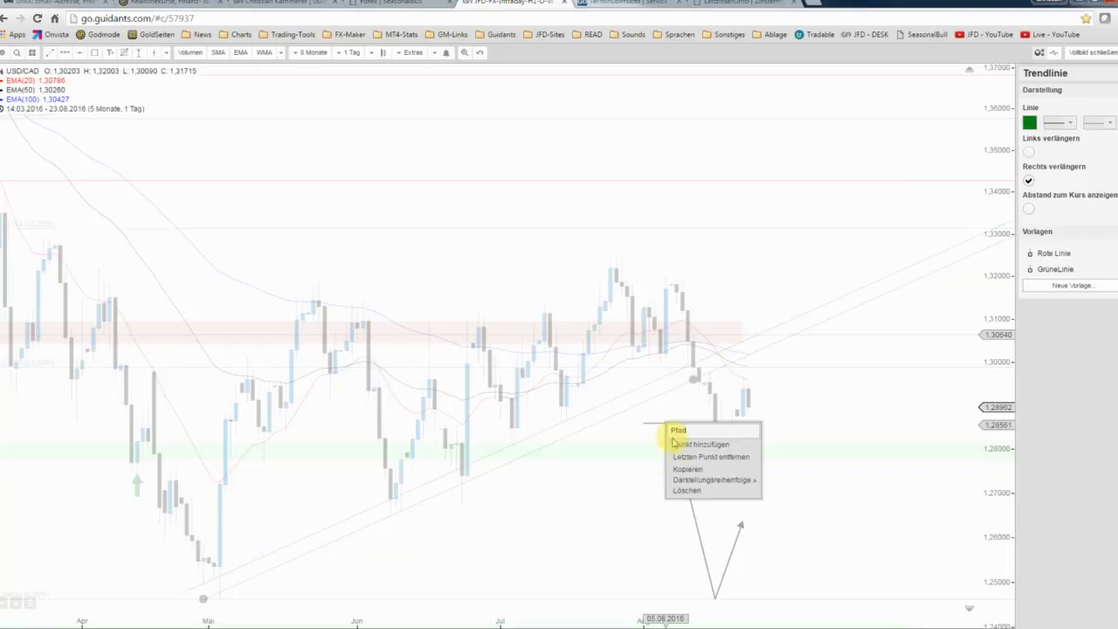
pyautogui.click(680, 487)
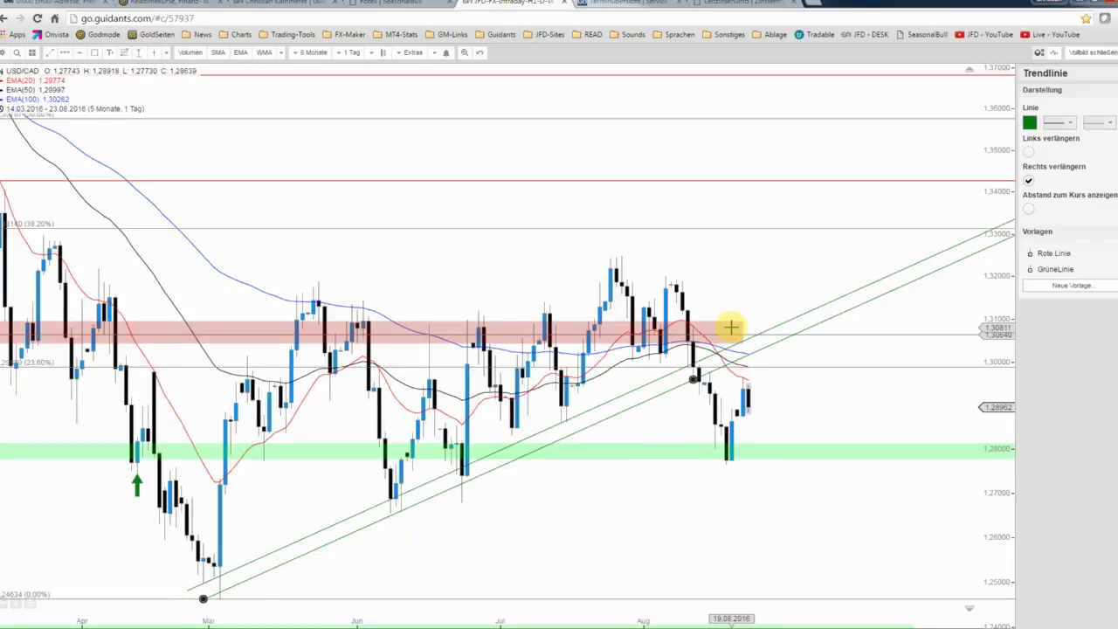
# - Show six months on the daily chart, compress its price scale, and place the seasonality window over it
pyautogui.moveTo(736, 297); pyautogui.dragTo(824, 300)
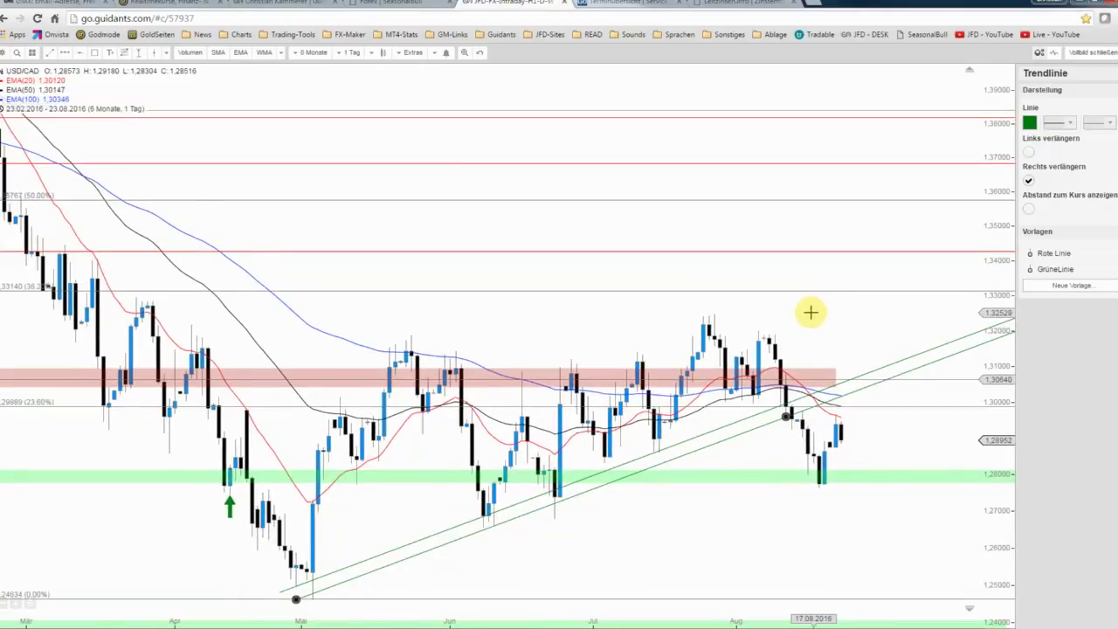
pyautogui.scroll(3, 810, 311)
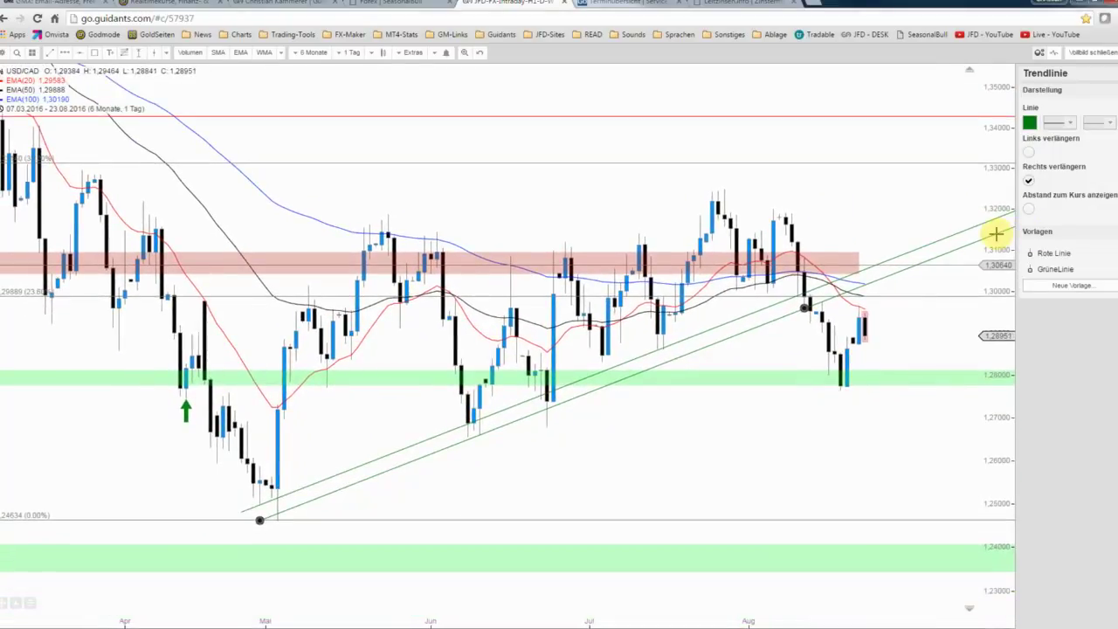
pyautogui.moveTo(995, 234); pyautogui.dragTo(889, 191)
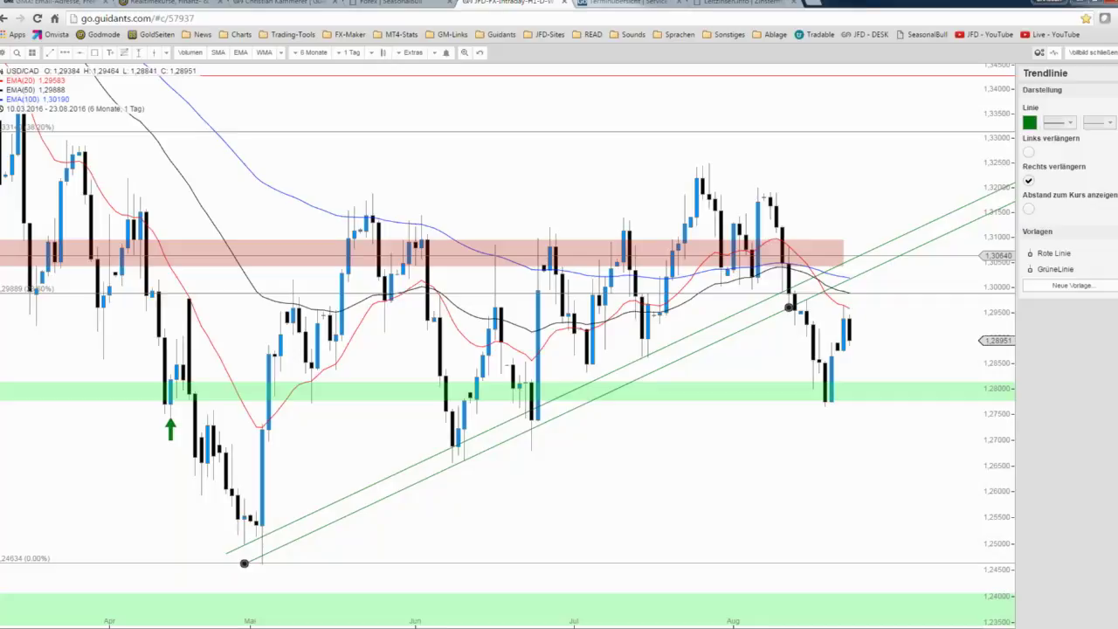
pyautogui.moveTo(113, 278)
pyautogui.mouseDown()
pyautogui.moveTo(412, 347)
pyautogui.moveTo(694, 374)
pyautogui.mouseUp()
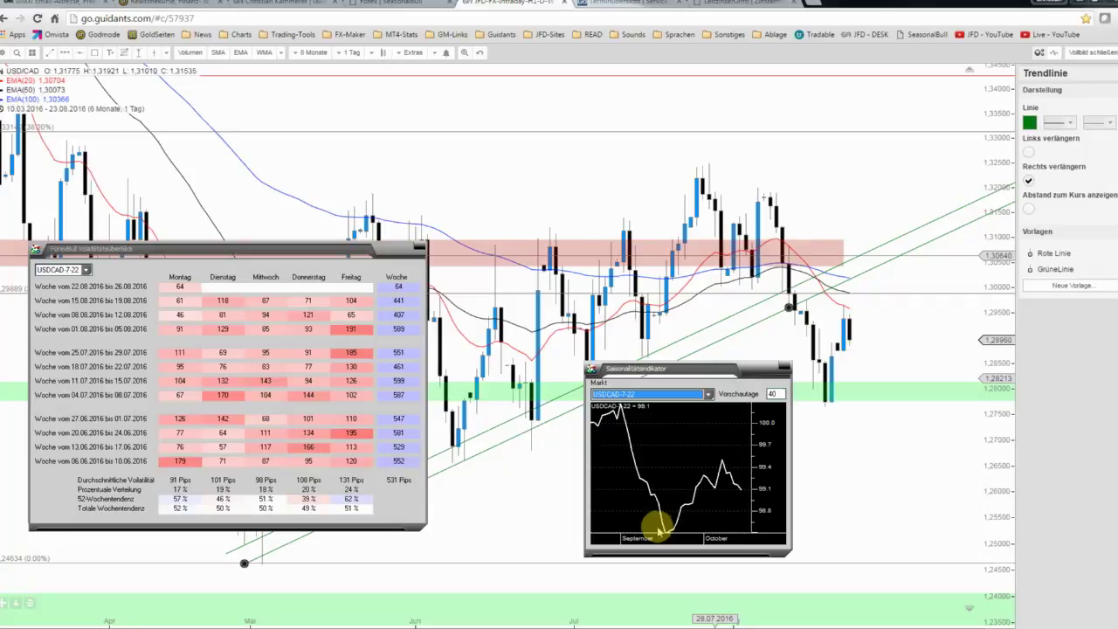
# - Close the volatility table, move the seasonality chart left, and zoom to 28 April–23 August 2016
pyautogui.click(420, 249)
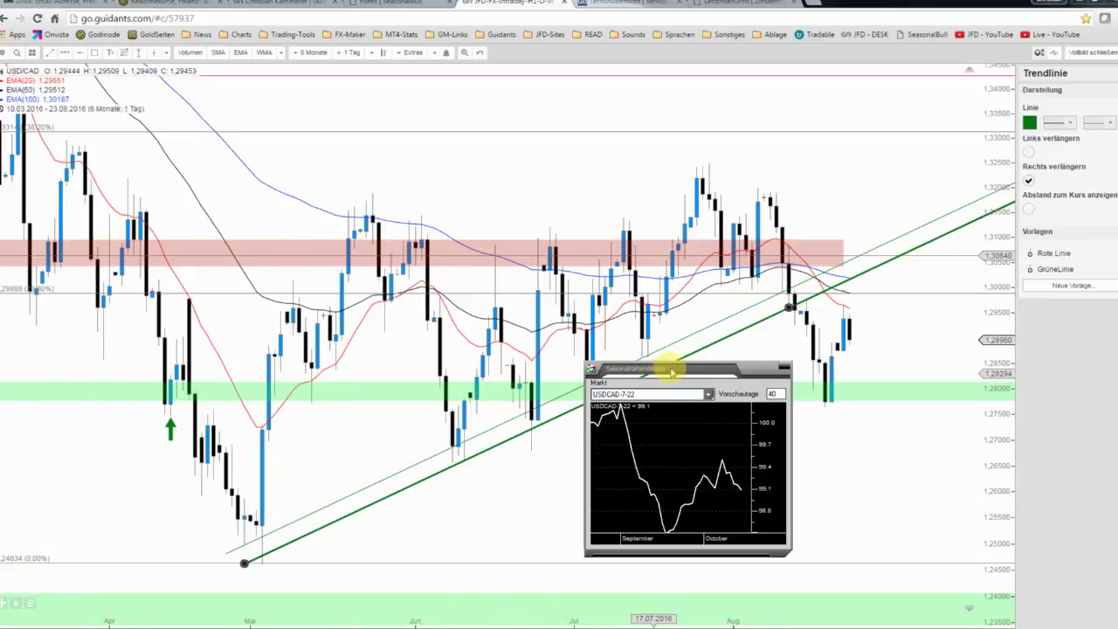
pyautogui.moveTo(672, 372); pyautogui.dragTo(5, 255)
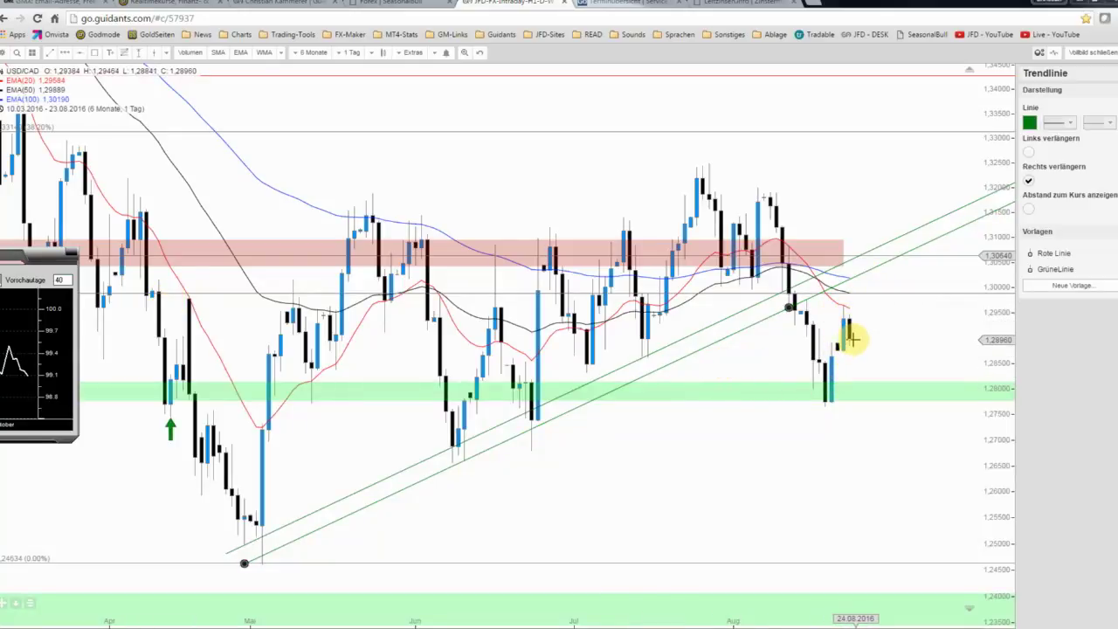
pyautogui.scroll(1, 892, 350)
pyautogui.scroll(1, 892, 350)
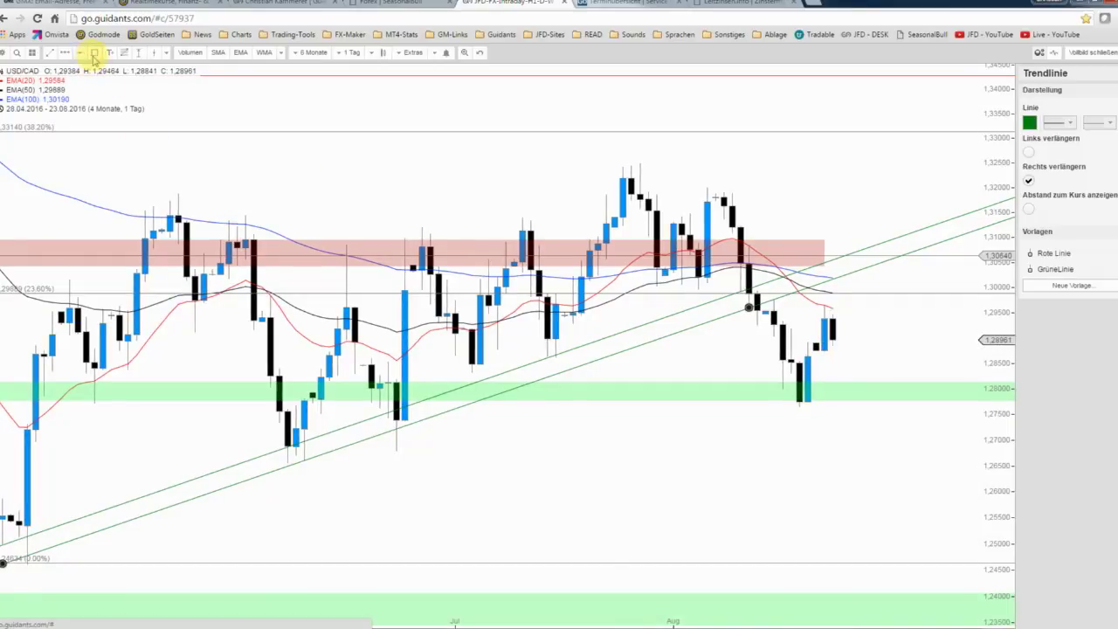
# - Cancel the rectangle tool and show the Objekte list of items drawn on the daily chart
pyautogui.click(94, 53)
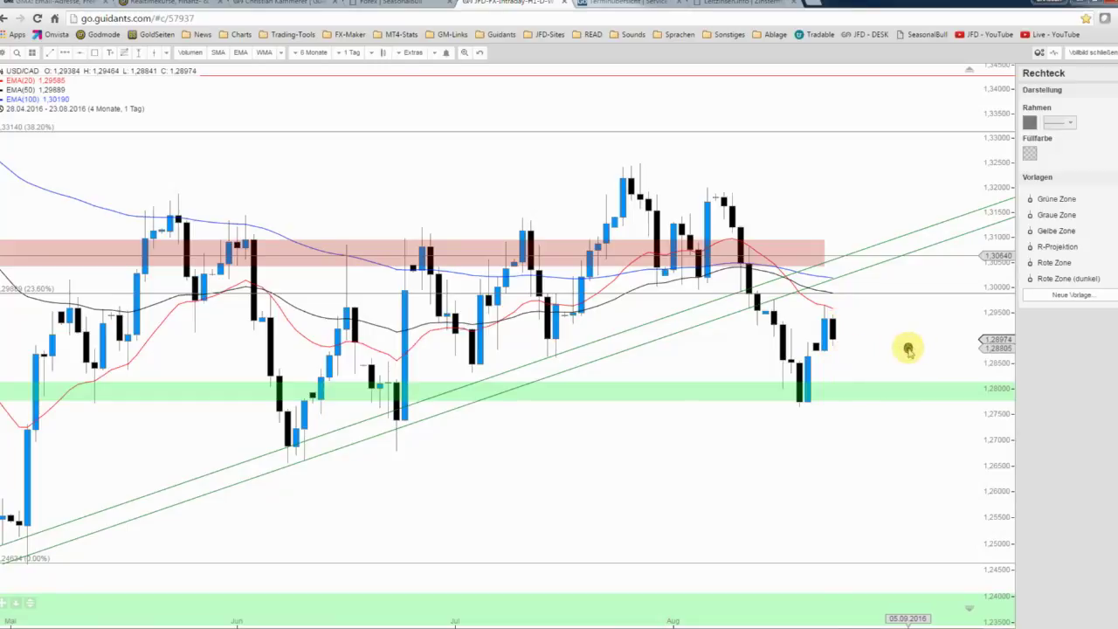
pyautogui.rightClick(908, 350)
pyautogui.click(921, 386)
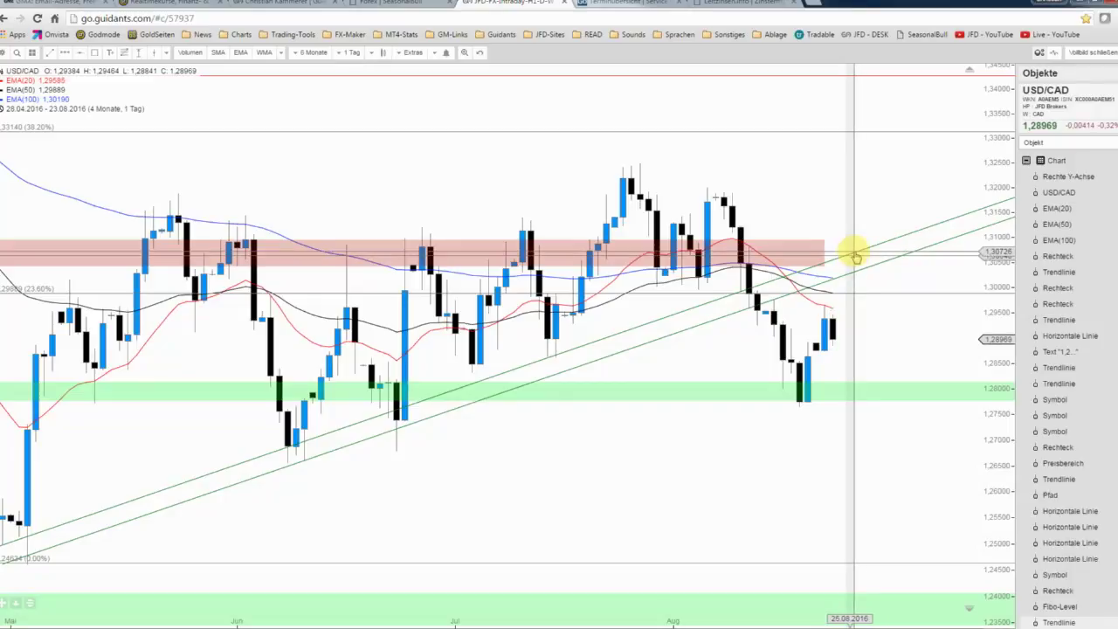
# - On the full-screen weekly chart, zoom out to 2008–2016 and add a horizontal line at the 1.3064 peak
pyautogui.click(1093, 53)
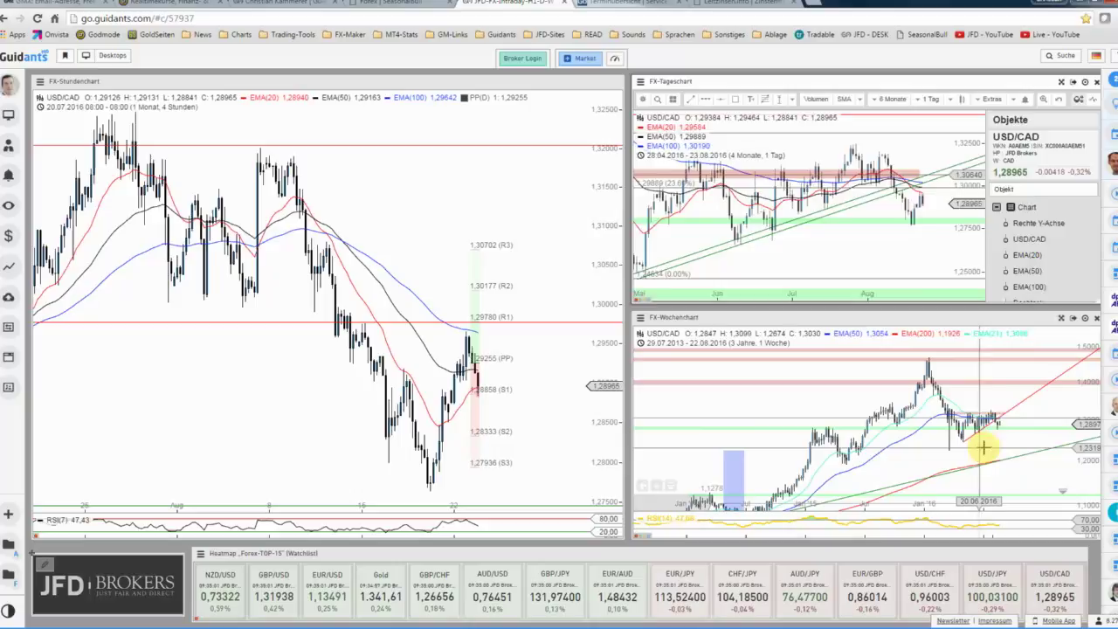
pyautogui.click(1060, 337)
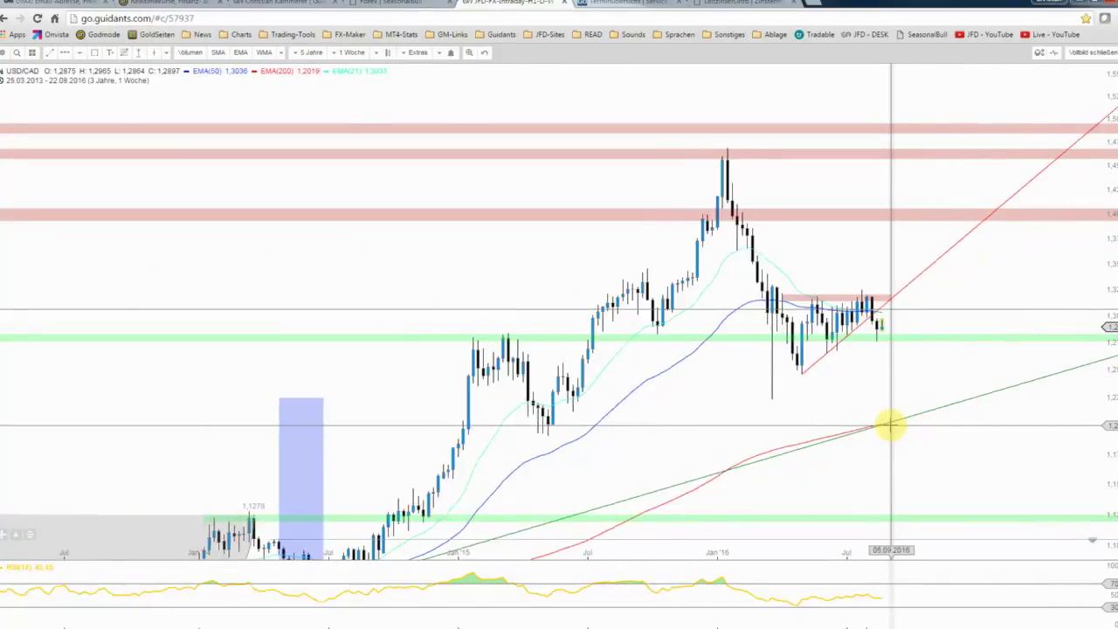
pyautogui.scroll(-3, 889, 425)
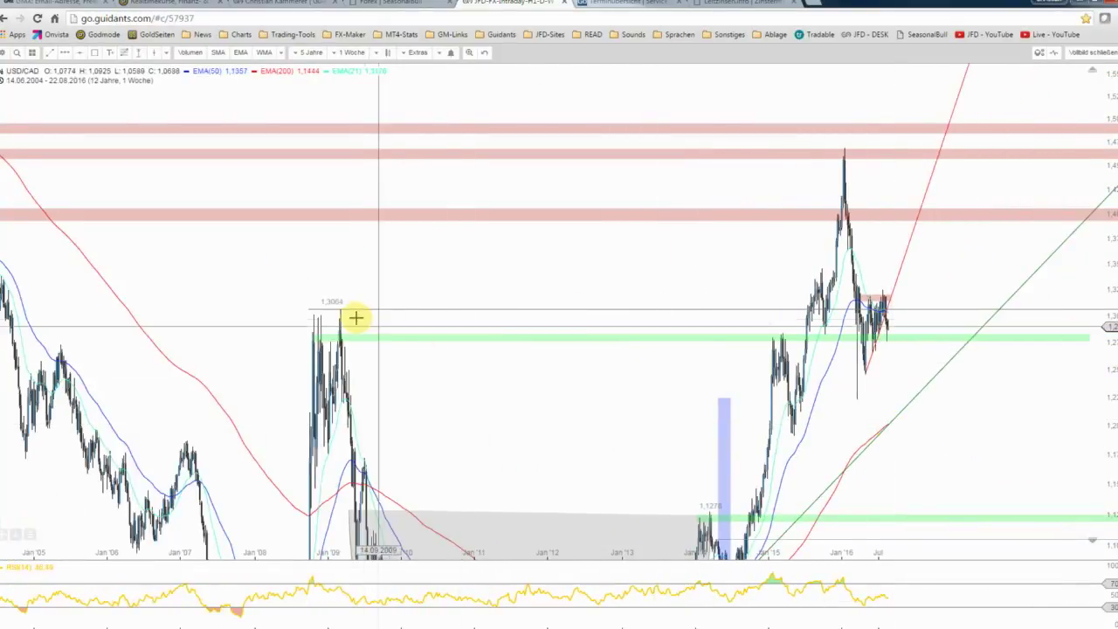
pyautogui.moveTo(339, 313); pyautogui.dragTo(805, 306)
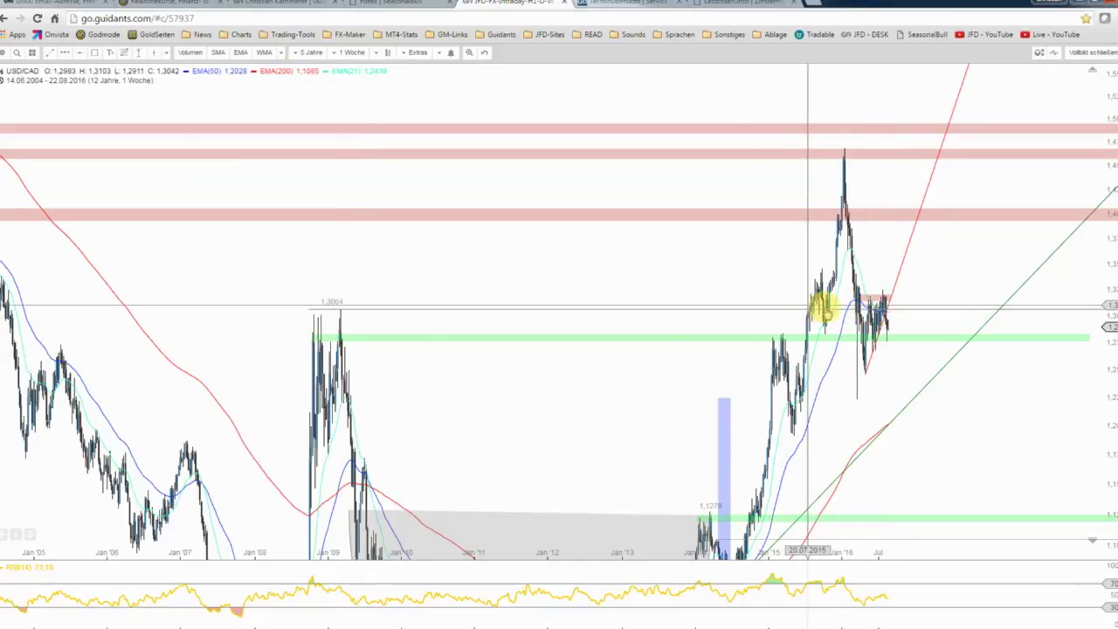
pyautogui.scroll(-2, 909, 311)
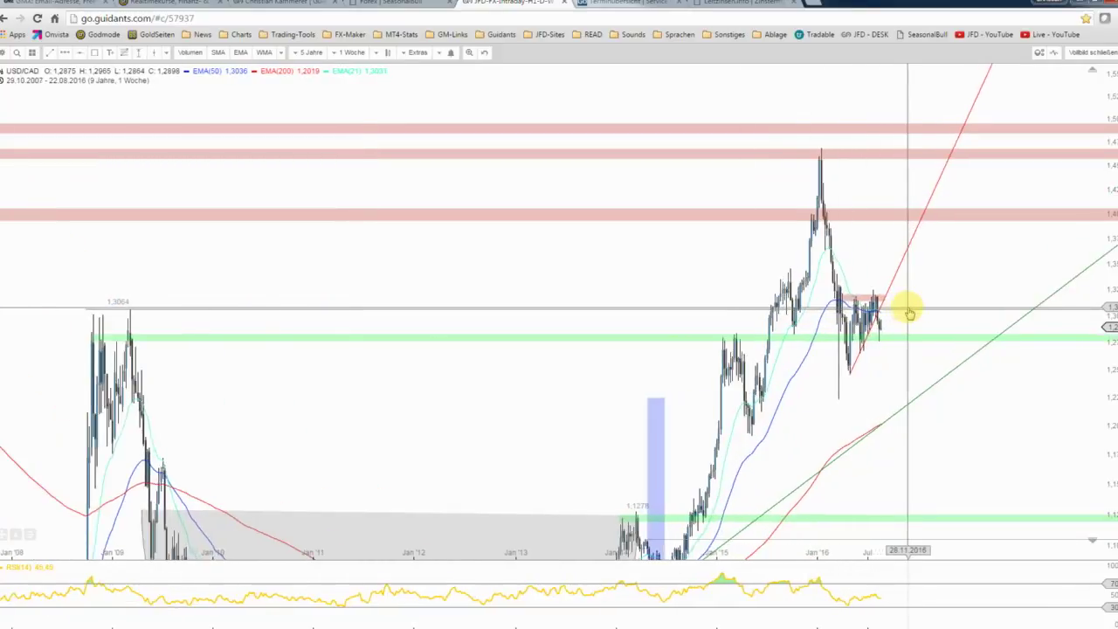
# - Return to the daily USD/CAD chart in full screen
pyautogui.click(1092, 53)
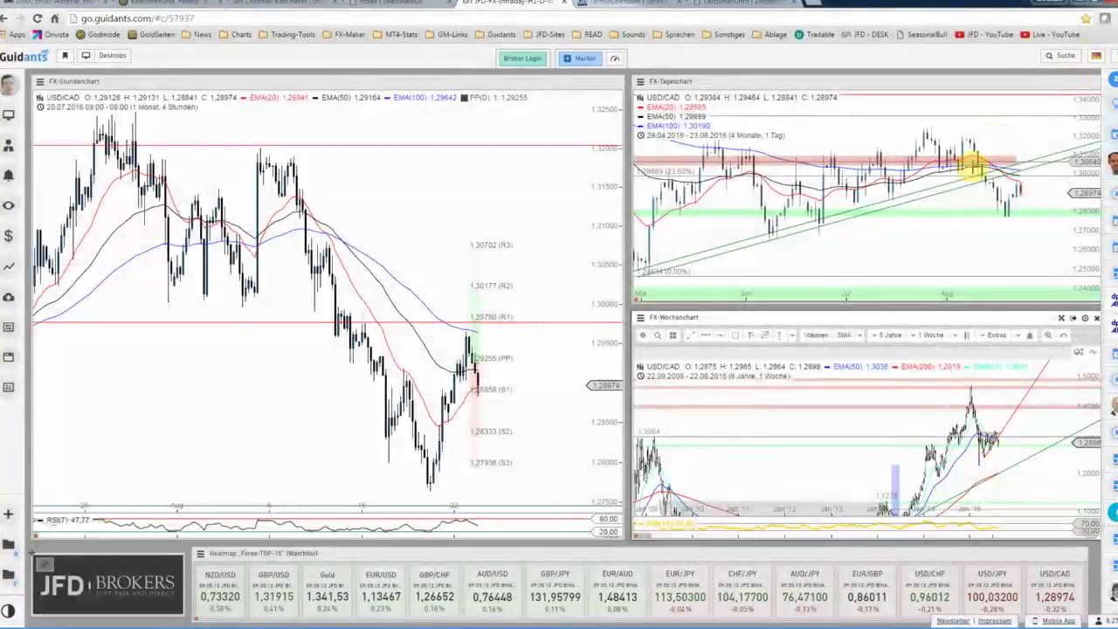
pyautogui.click(953, 233)
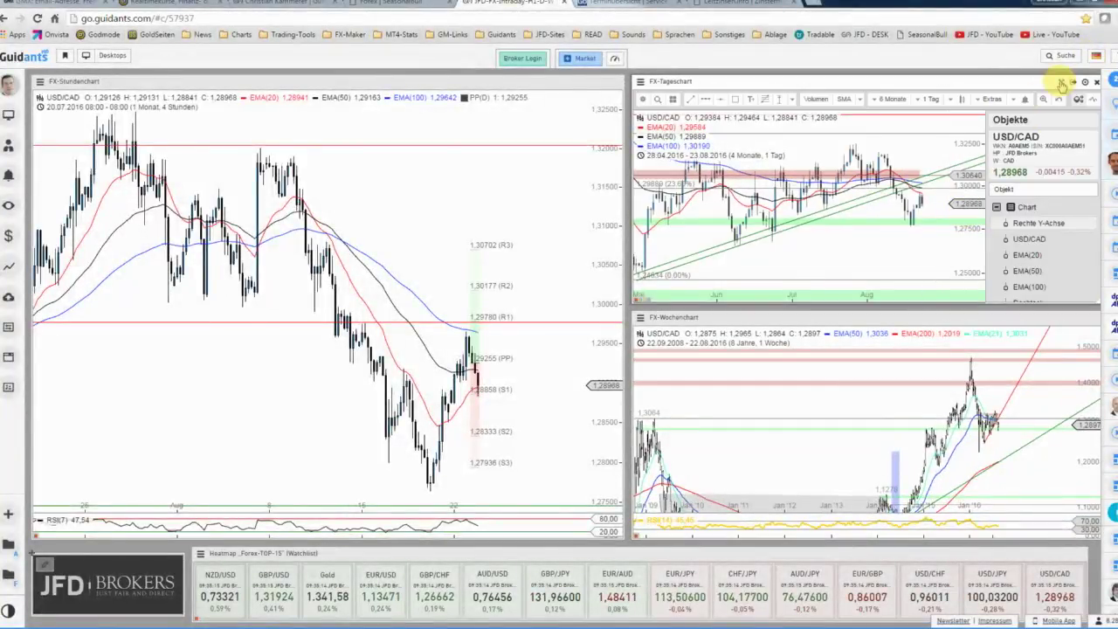
pyautogui.click(1061, 83)
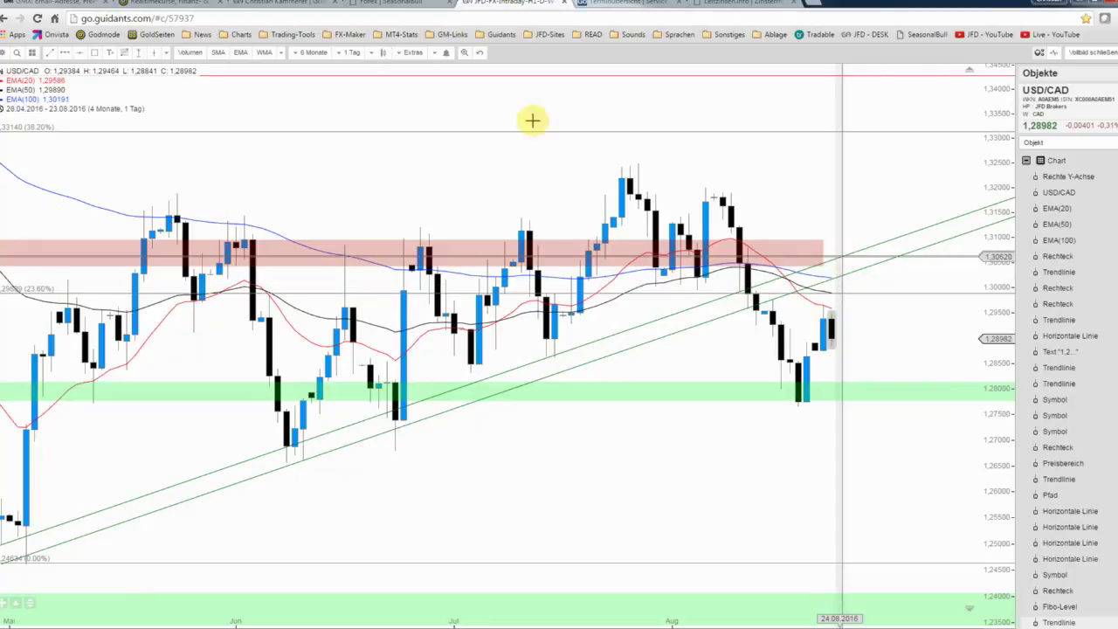
# - Draw a dashed blue arrow path rising to the trendline near 1.308, then dropping to about 1.284
pyautogui.click(55, 51)
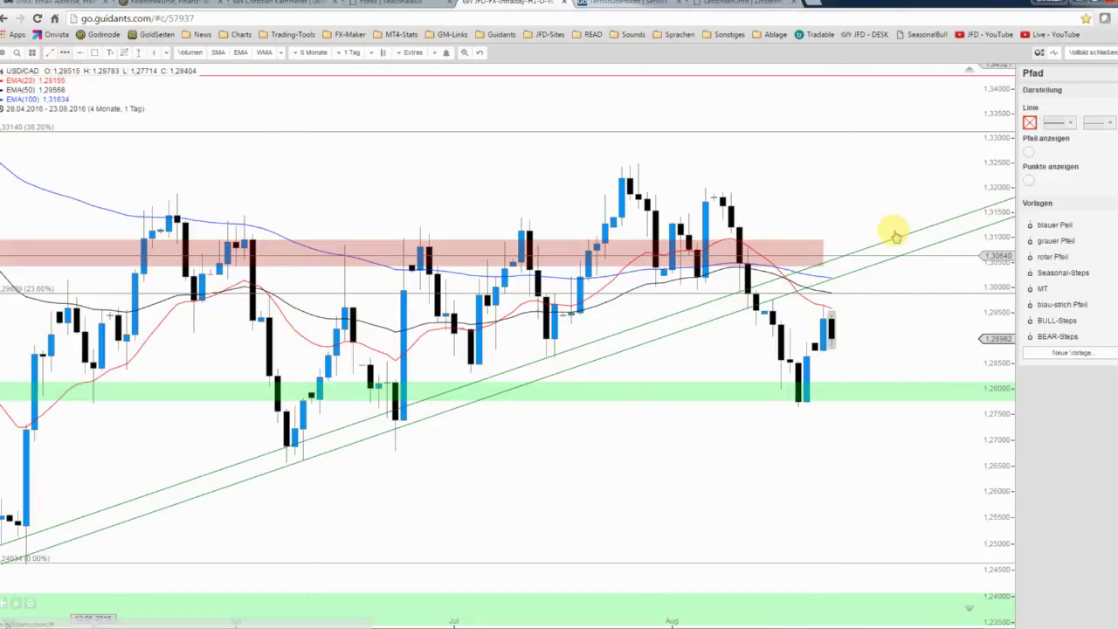
pyautogui.click(831, 305)
pyautogui.click(840, 303)
pyautogui.click(857, 248)
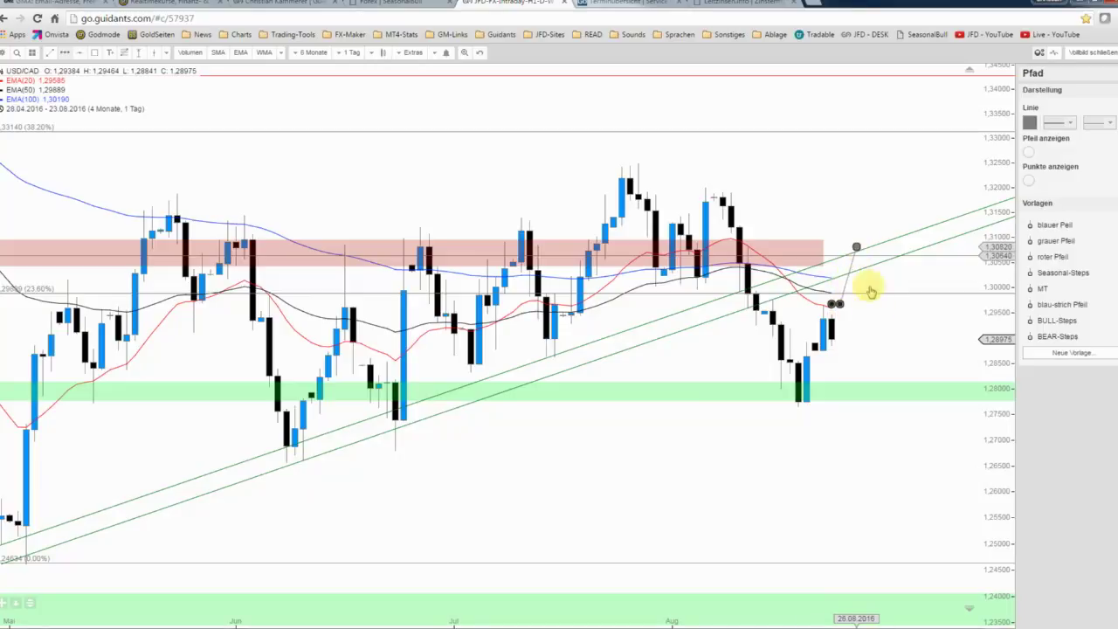
pyautogui.doubleClick(908, 371)
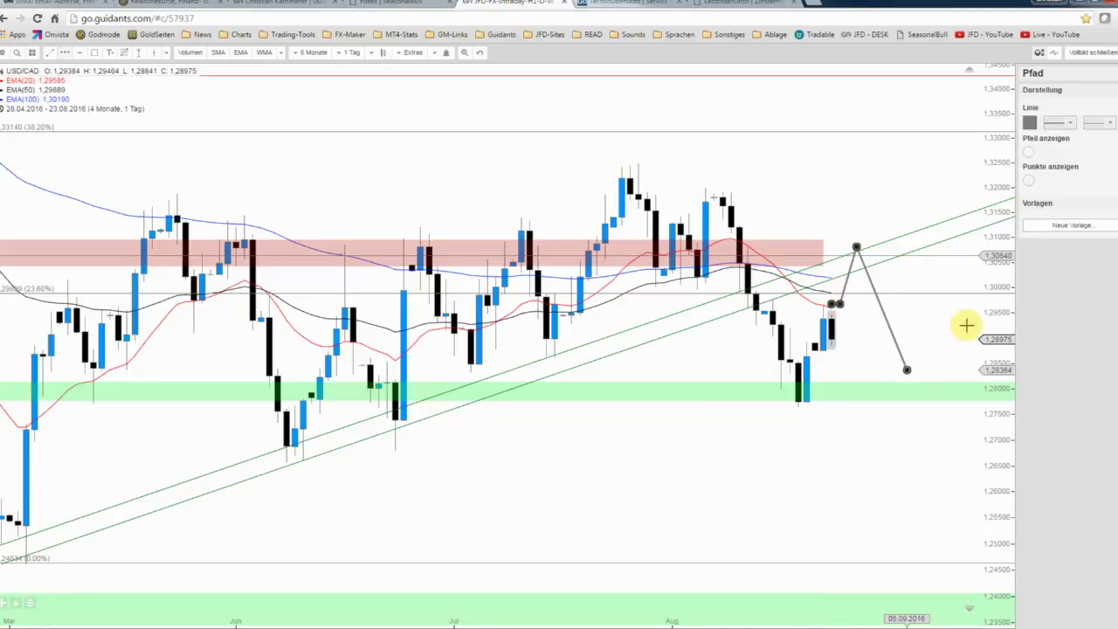
pyautogui.click(1061, 304)
# - Draw a solid blue arrow path bouncing into the green zone, then dropping toward 1.26
pyautogui.click(65, 52)
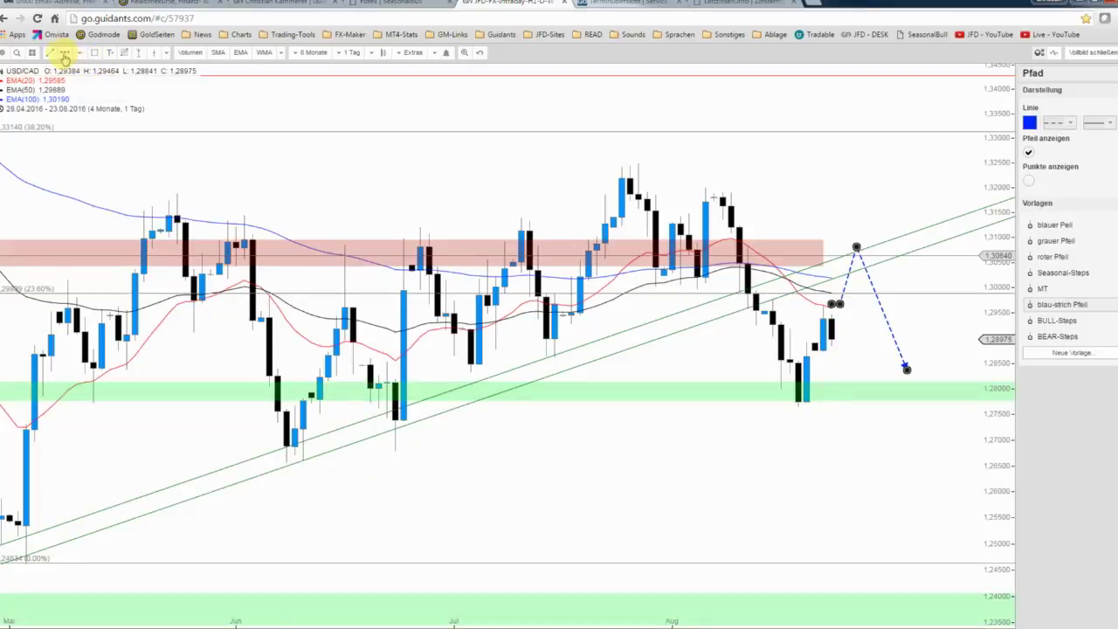
pyautogui.click(831, 352)
pyautogui.click(847, 351)
pyautogui.click(873, 381)
pyautogui.doubleClick(915, 482)
pyautogui.click(1048, 225)
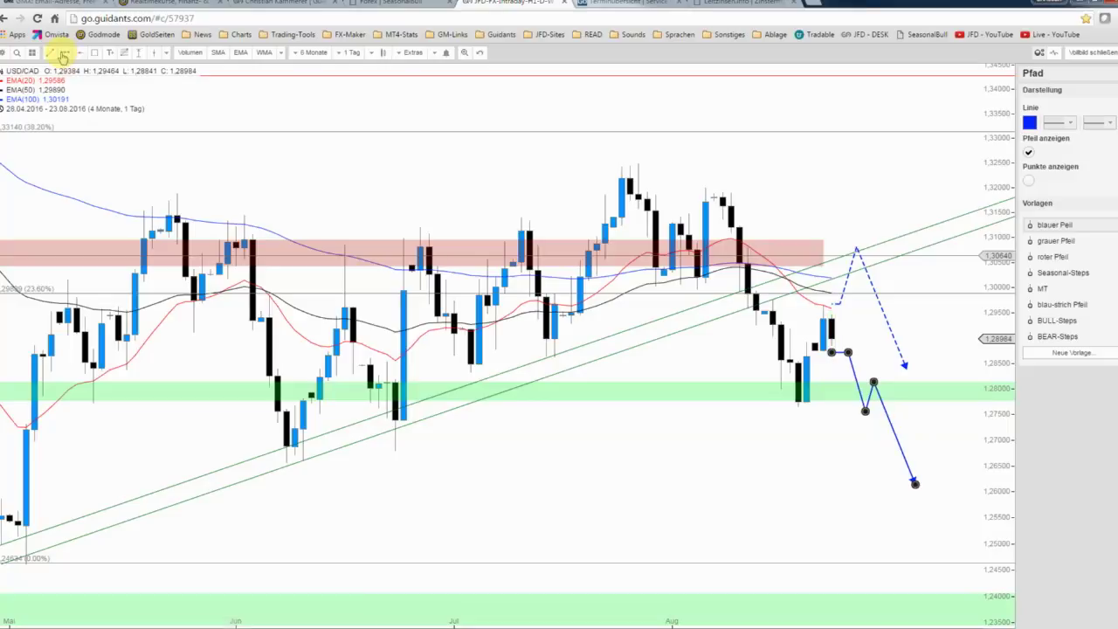
pyautogui.click(611, 200)
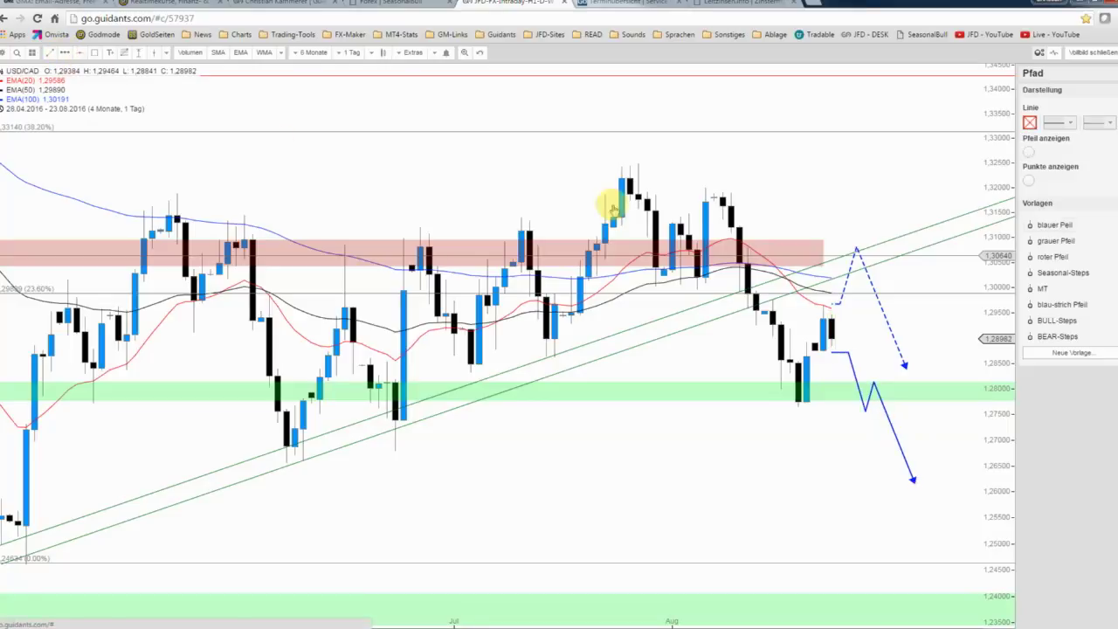
# - Draw a grey arrow path flat near 1.3195, peaking at 1.343, dipping to 1.331, rising to 1.336
pyautogui.click(806, 189)
pyautogui.click(839, 190)
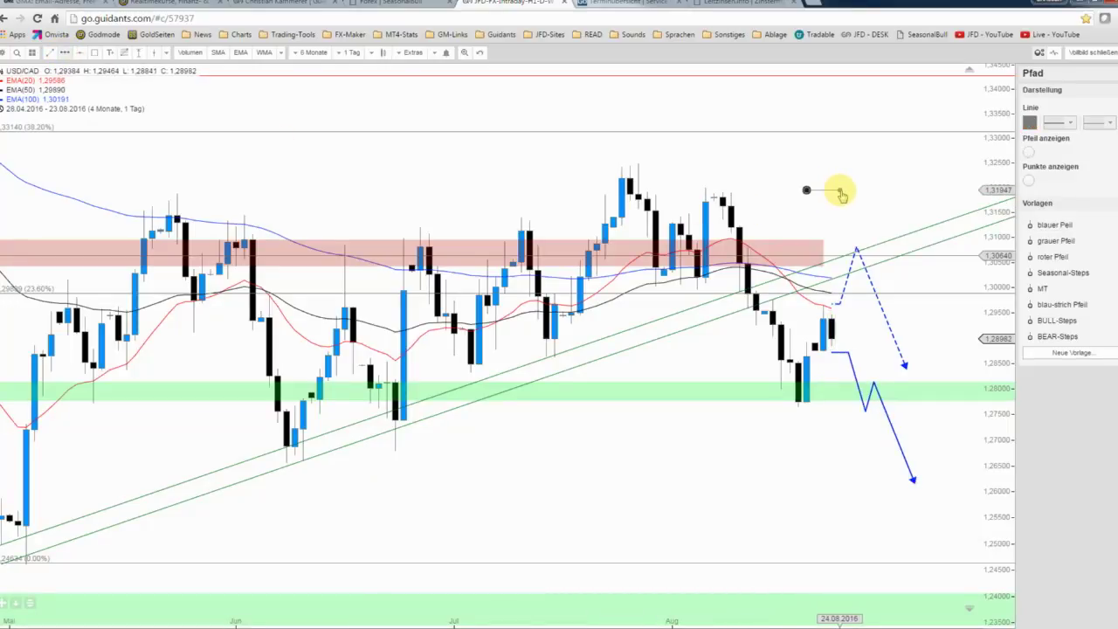
pyautogui.click(890, 77)
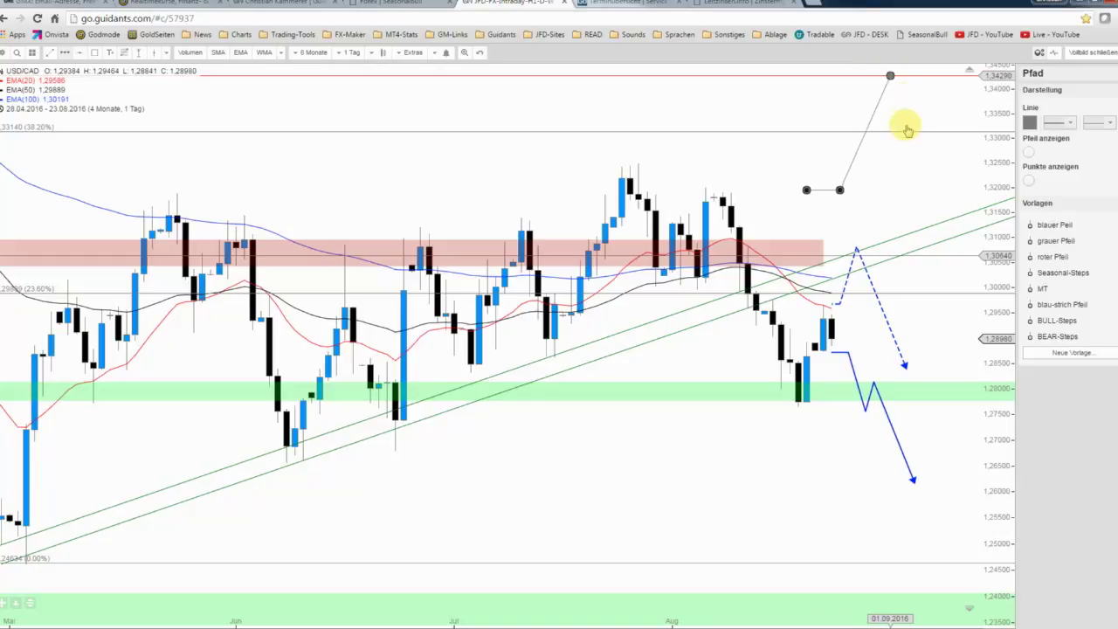
pyautogui.click(907, 132)
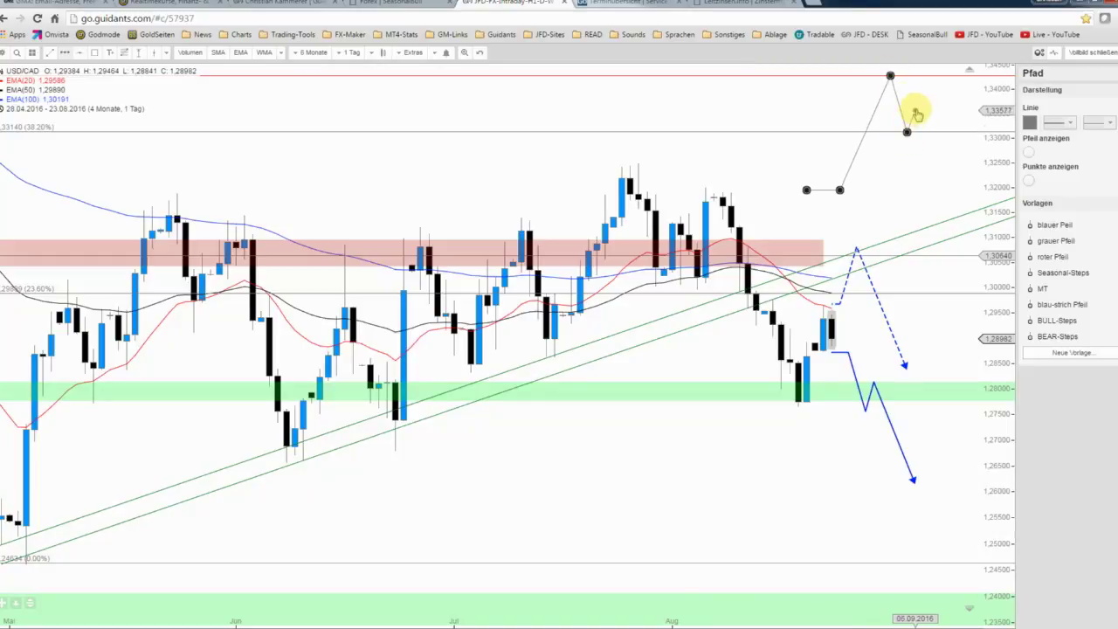
pyautogui.doubleClick(915, 107)
pyautogui.click(1028, 152)
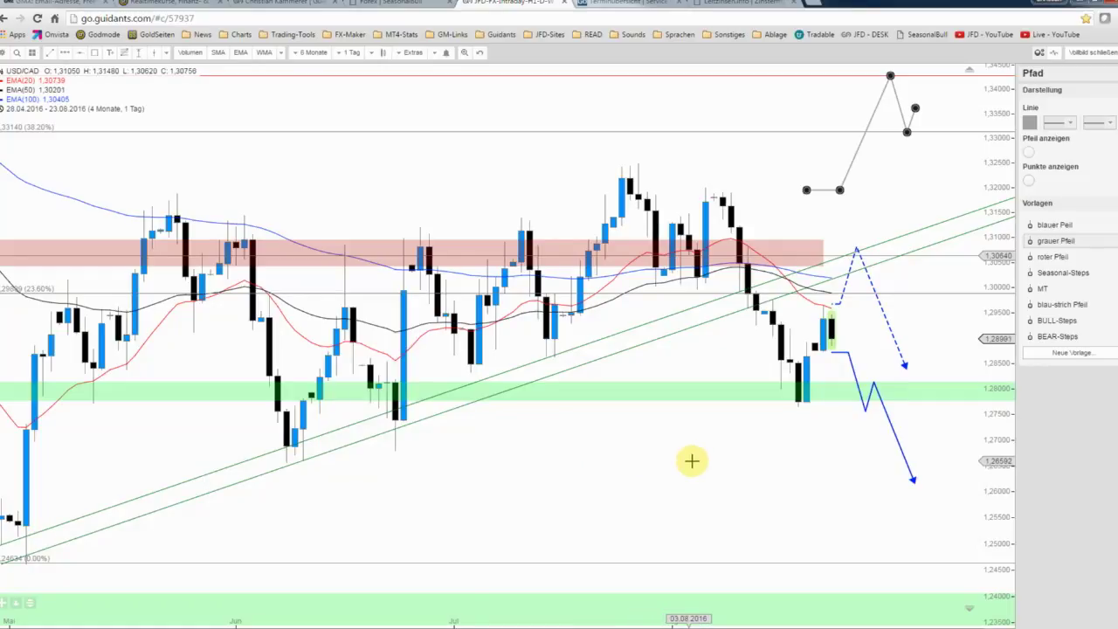
# - Shift the daily chart to start at 25.04.2016 and compress the price scale to widen its range
pyautogui.moveTo(691, 461); pyautogui.dragTo(719, 459)
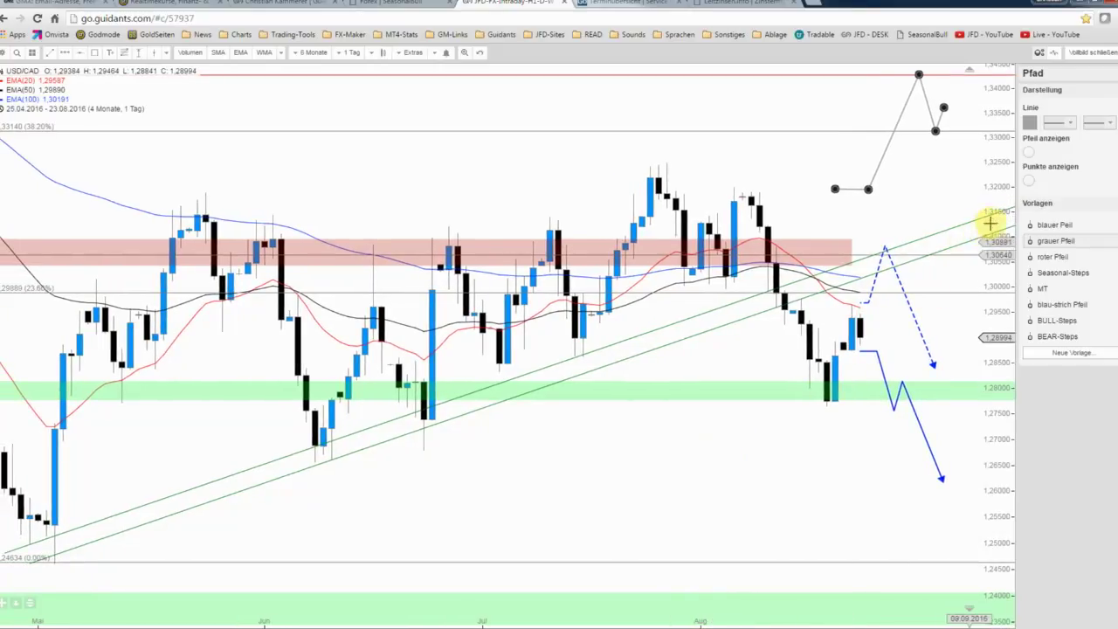
pyautogui.moveTo(991, 220); pyautogui.dragTo(993, 208)
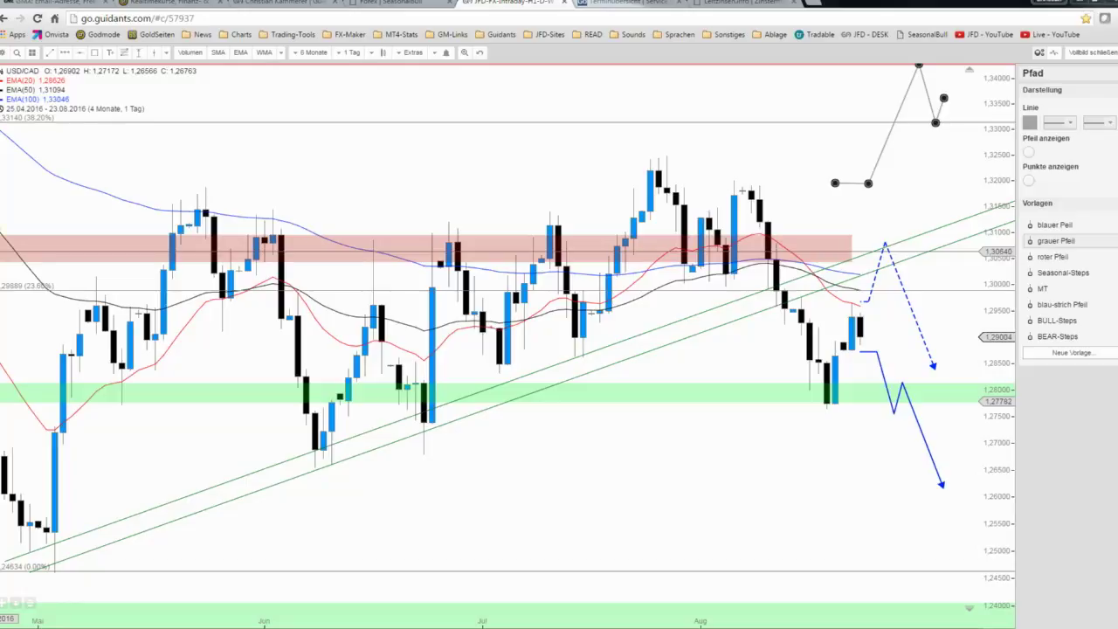
pyautogui.hotkey('alt', 'Tab')
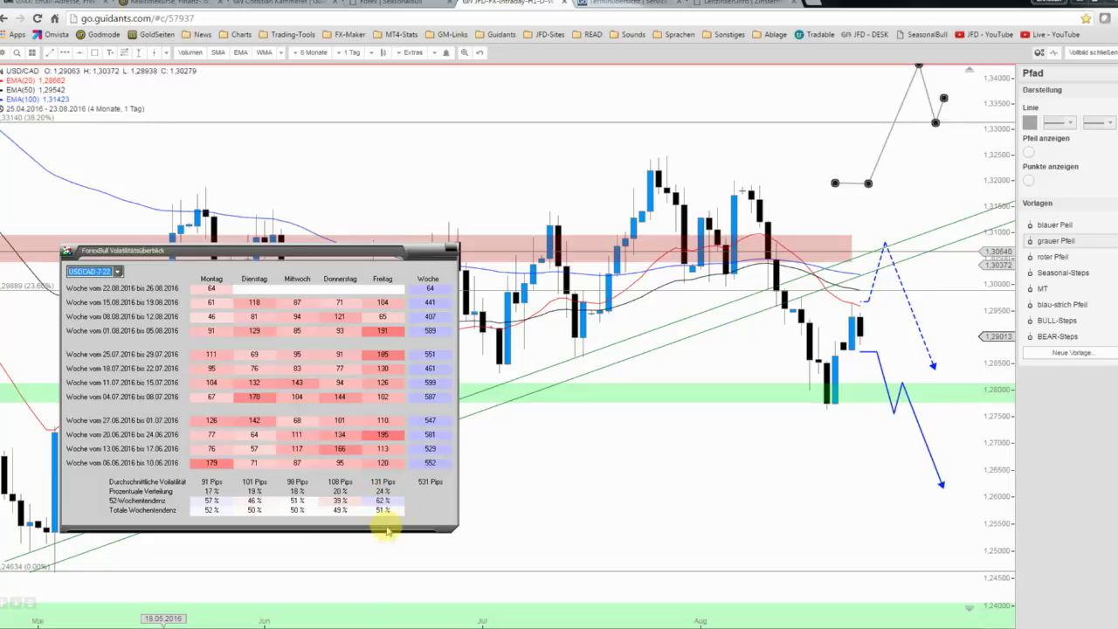
pyautogui.press('Escape')
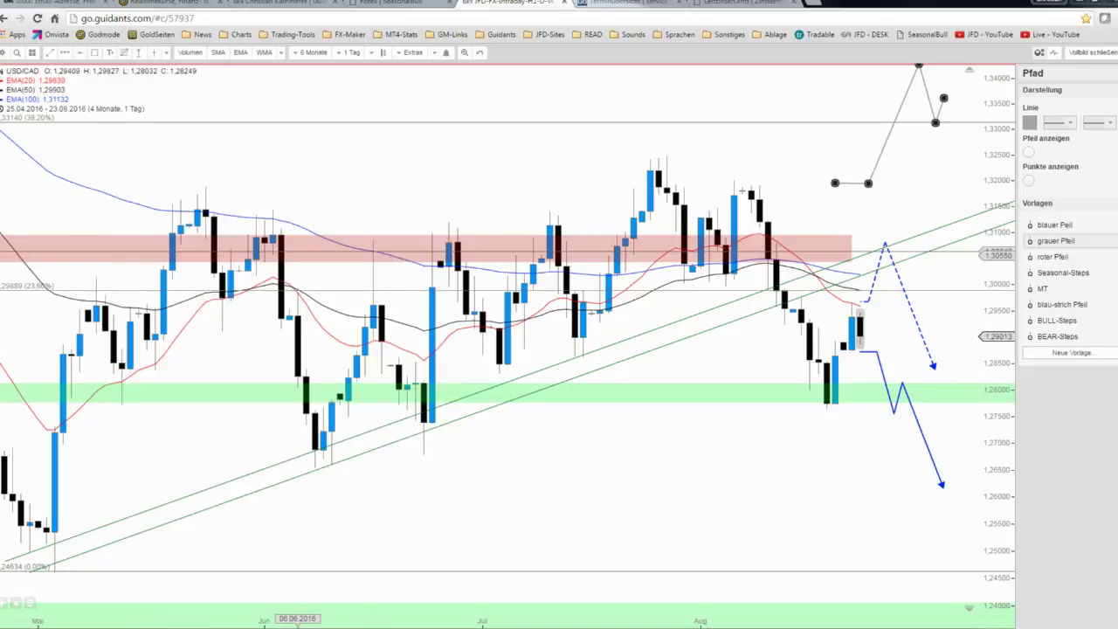